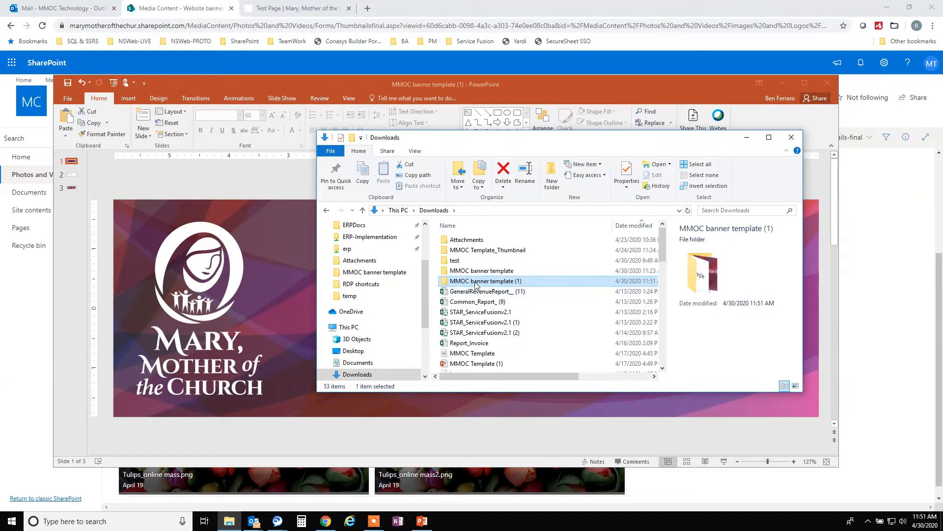
Open the MMOC banner template (1) folder and check the exported Slide1, Slide2 and Slide3 images
double_click(447, 282)
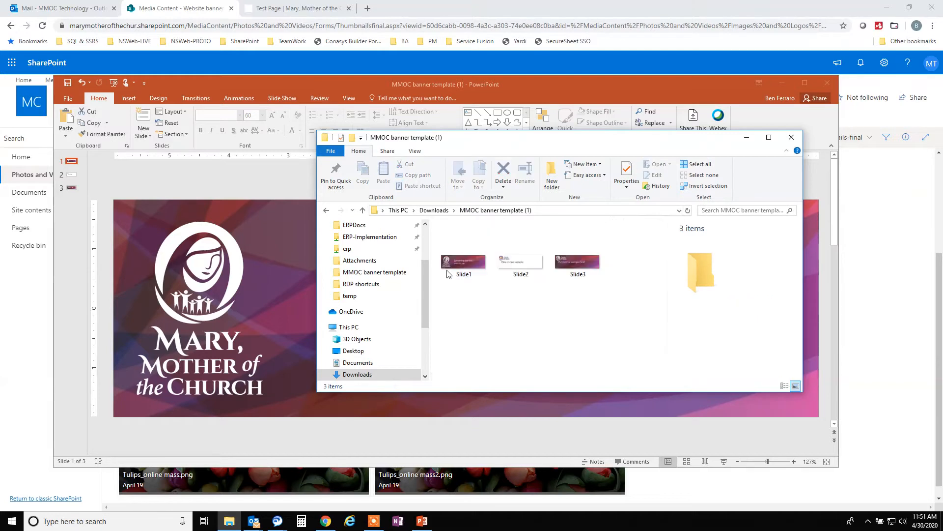
left_click(461, 264)
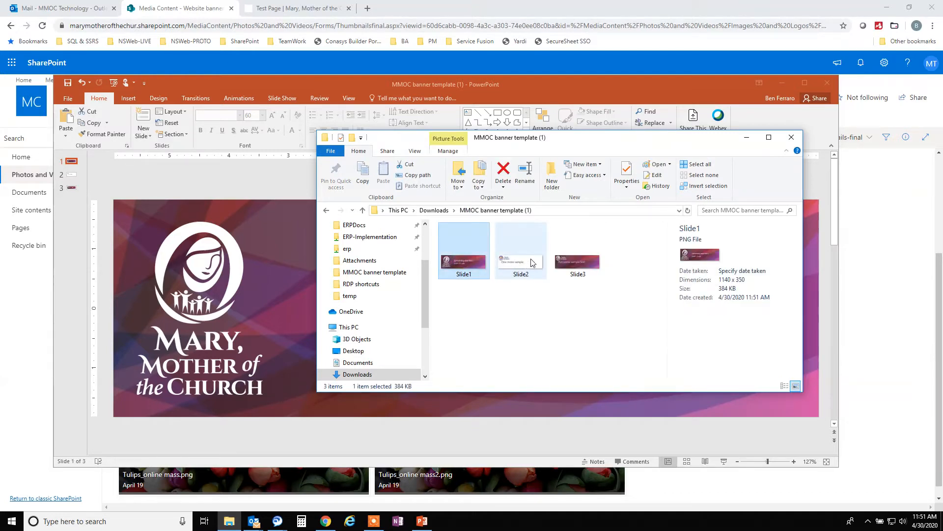
left_click(531, 262)
left_click(589, 263)
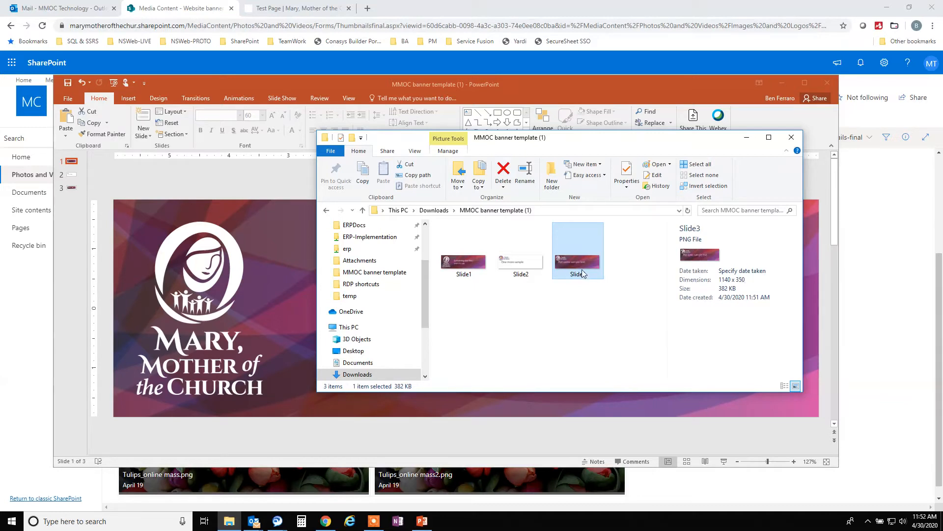
mouse_move(542, 274)
Switch to the Test Page site in Chrome and open the page's settings for editing
left_click(301, 8)
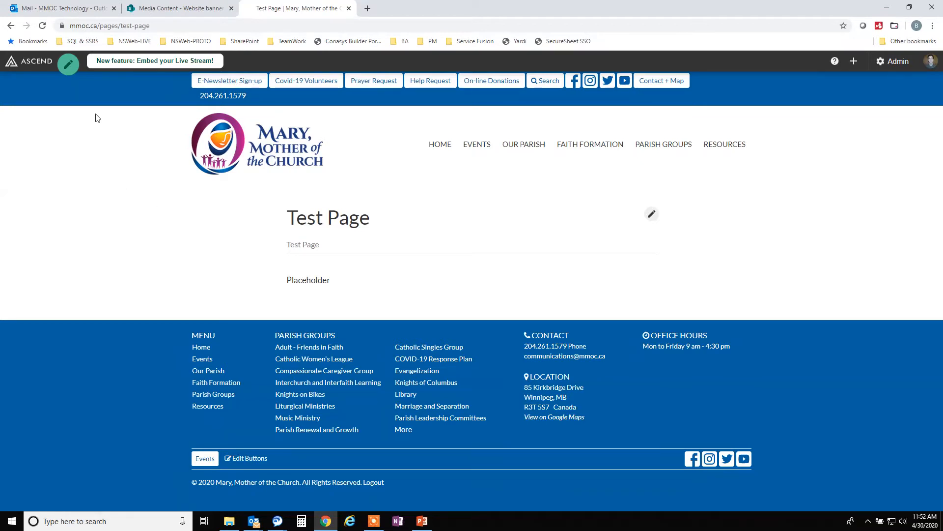
left_click(69, 69)
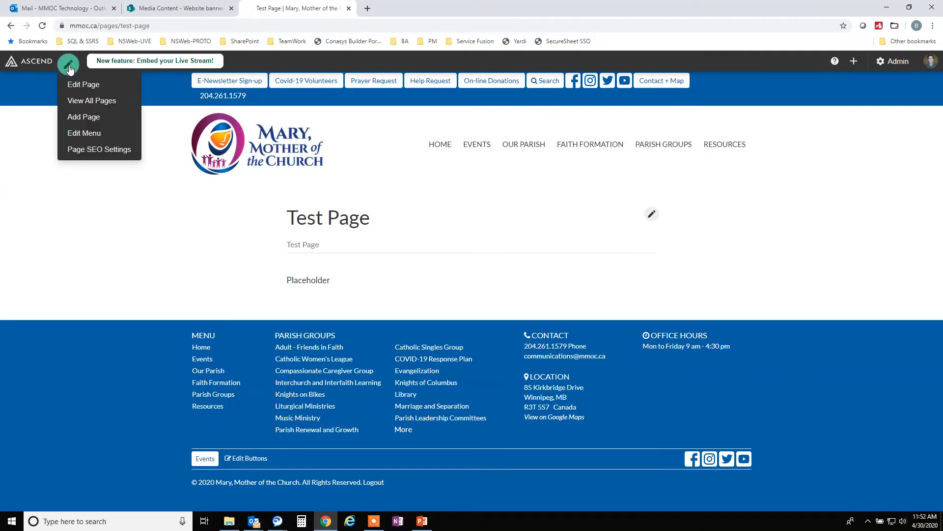
left_click(78, 85)
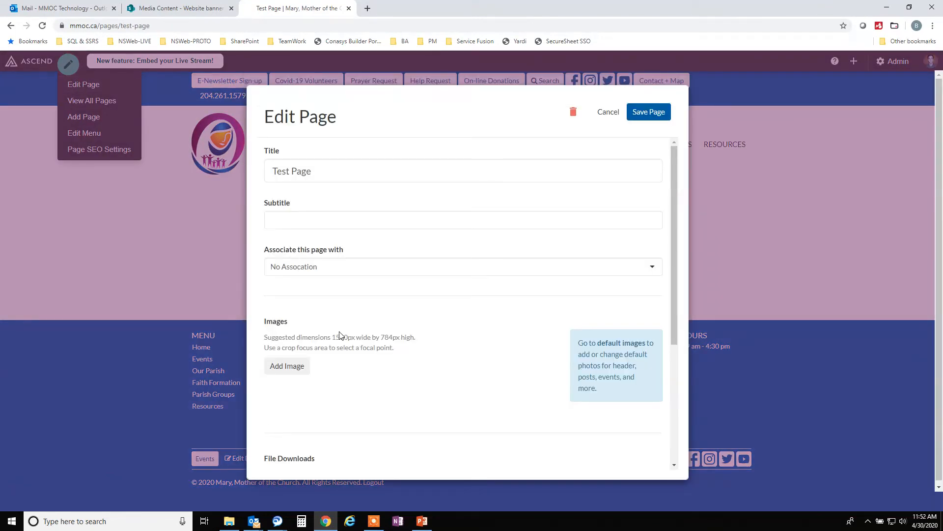
double_click(275, 326)
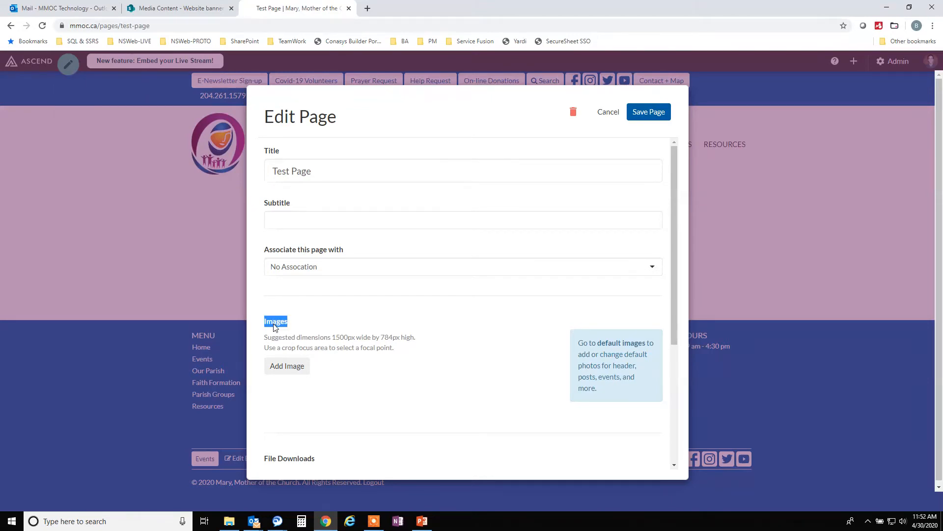
Add a file attachment to the page's file downloads using Slide1 from the MMOC banner template (1) folder in Downloads
scroll(386, 379, "down", 3)
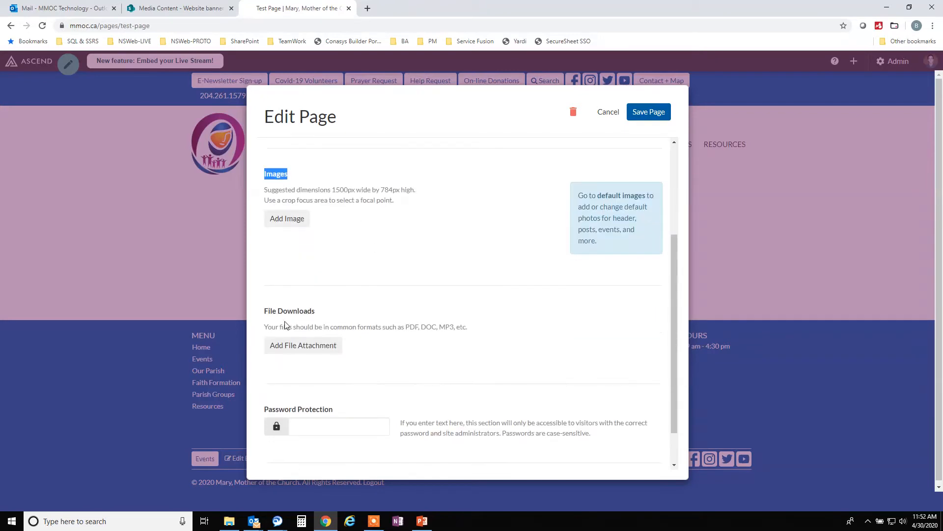
left_click(314, 349)
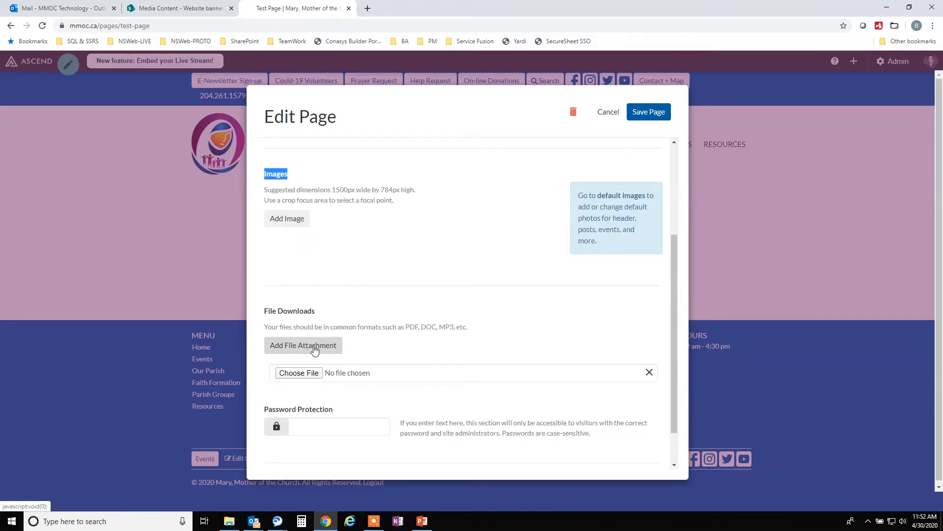
left_click(301, 374)
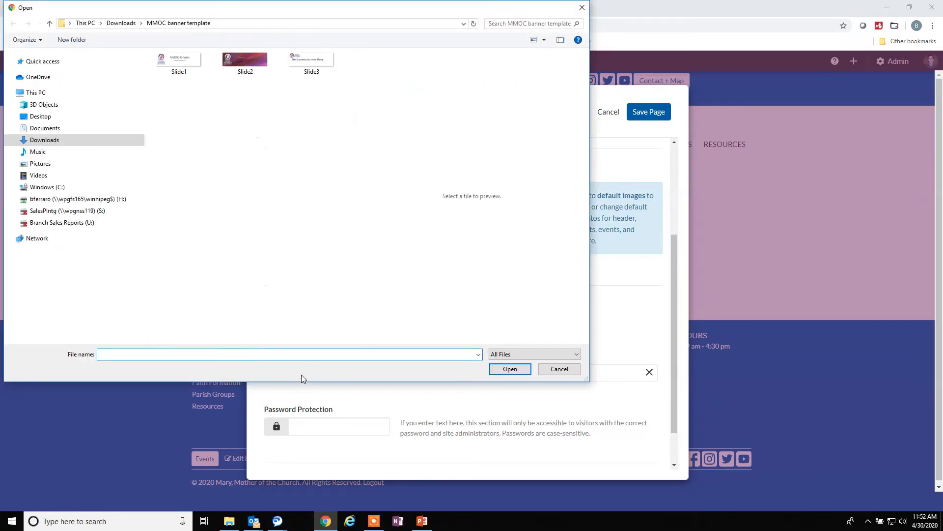
left_click(121, 23)
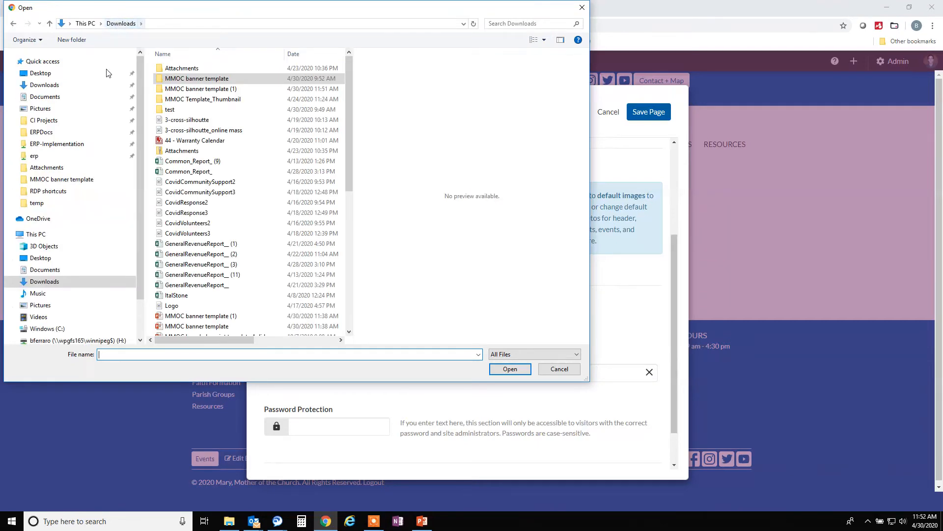
double_click(204, 91)
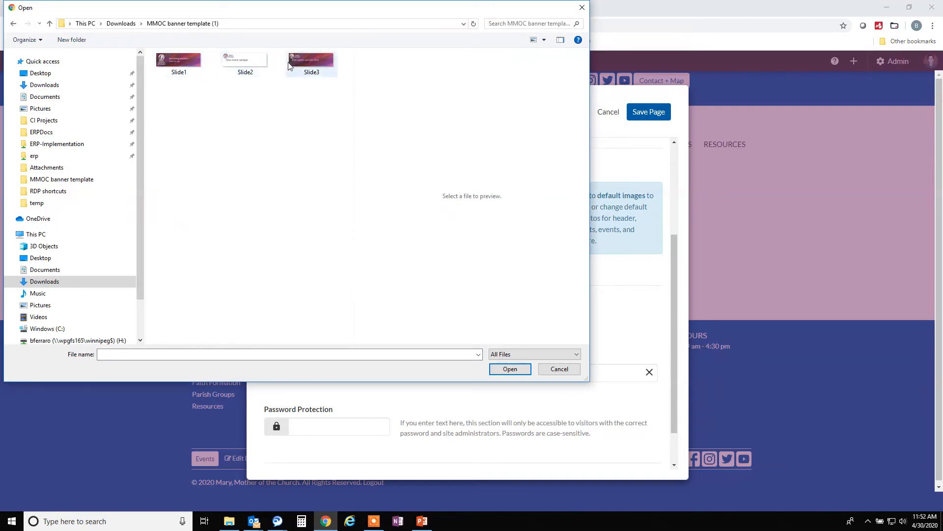
left_click(175, 64)
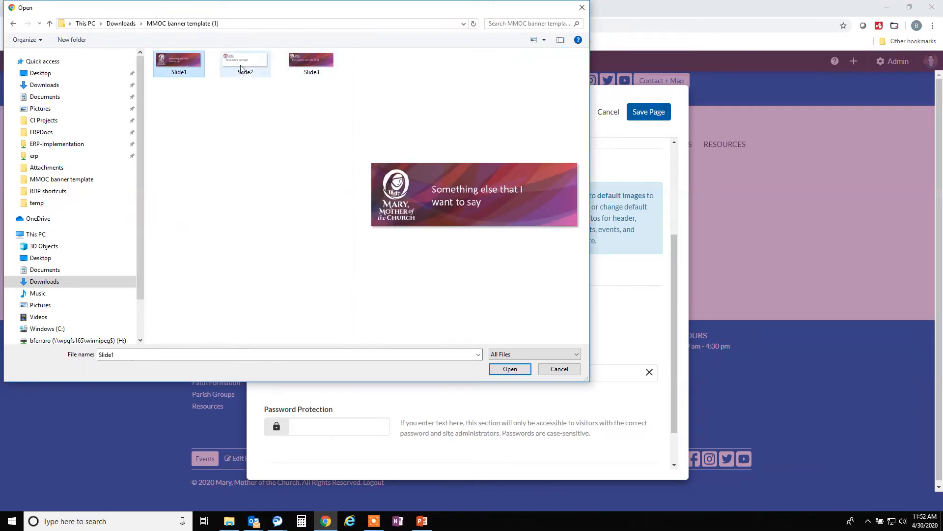
left_click(247, 67)
left_click(183, 59)
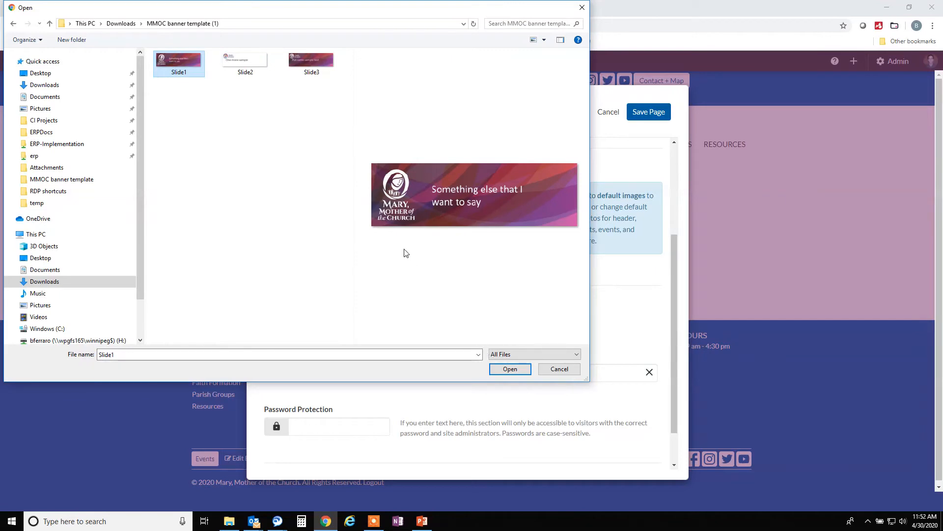
left_click(510, 369)
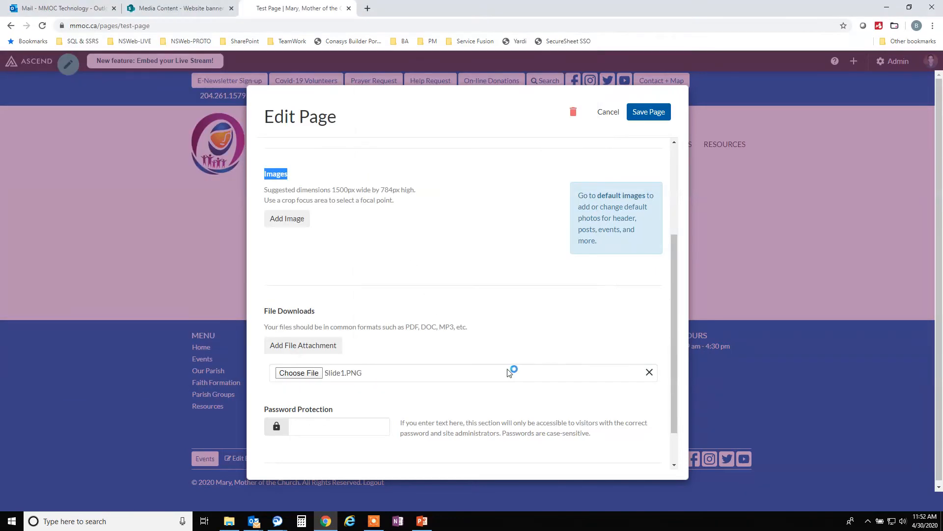
Add Slide2 from the same folder as a second file attachment
left_click(314, 348)
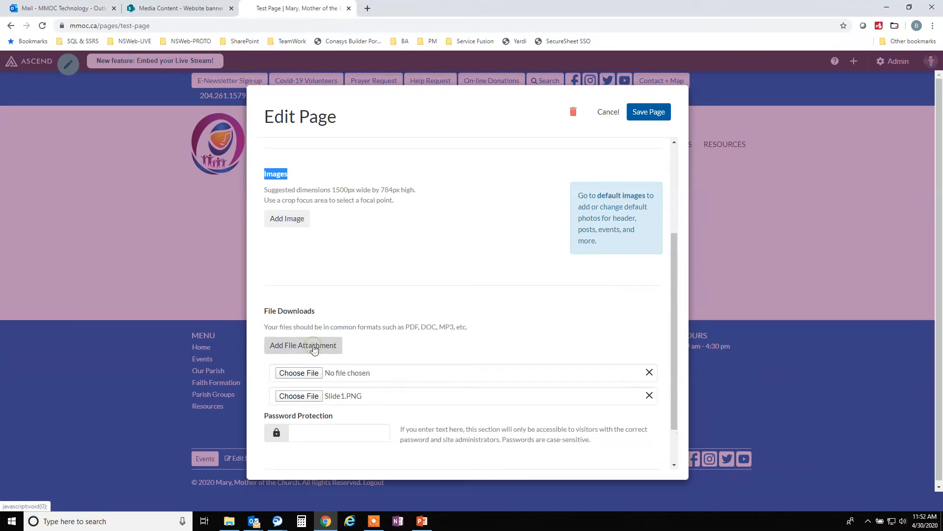
left_click(307, 374)
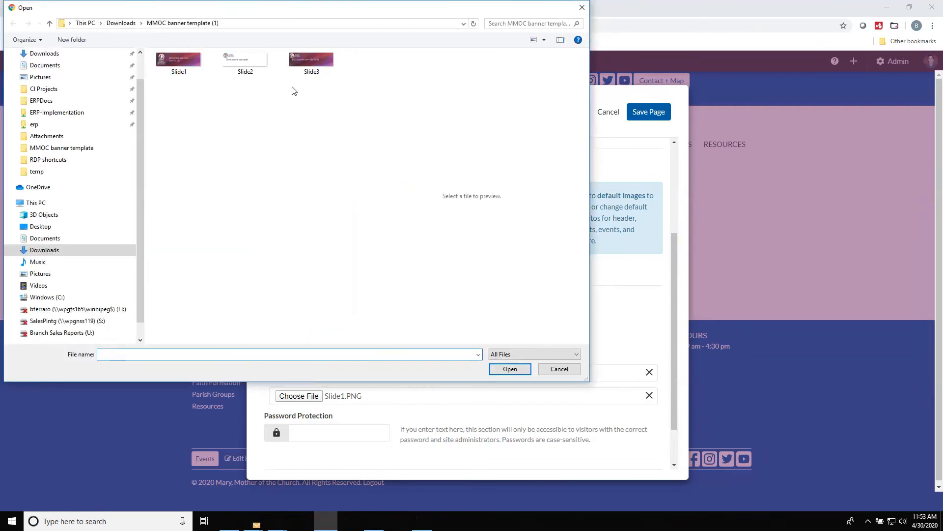
left_click(253, 63)
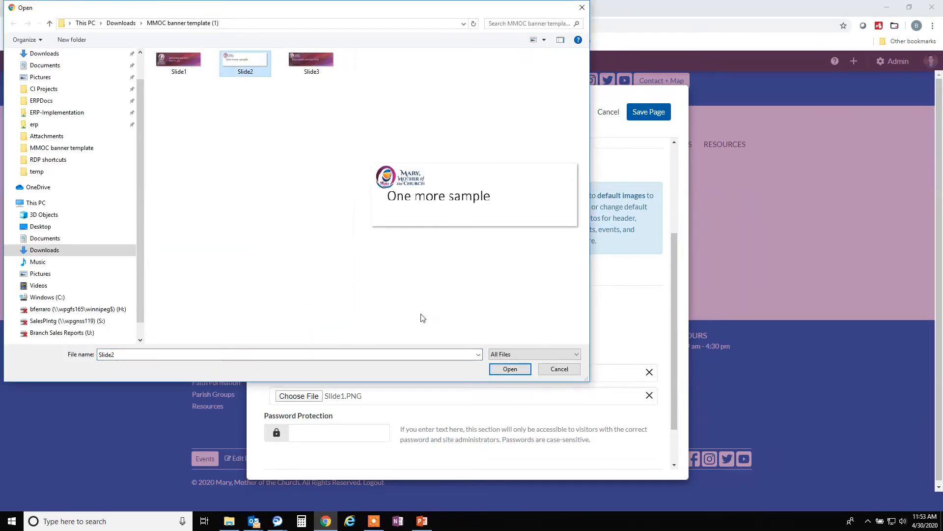
left_click(509, 369)
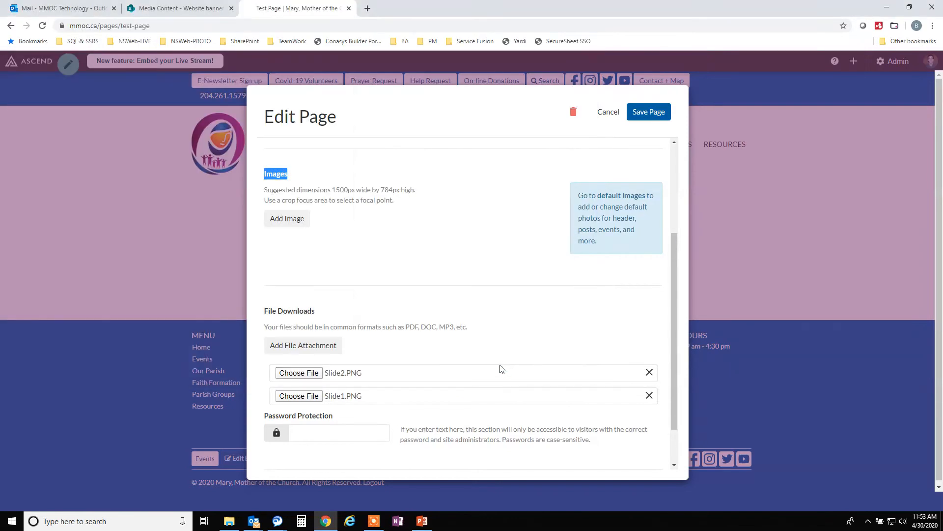
Add Slide3 from the same folder as a third file attachment and save the page
left_click(306, 346)
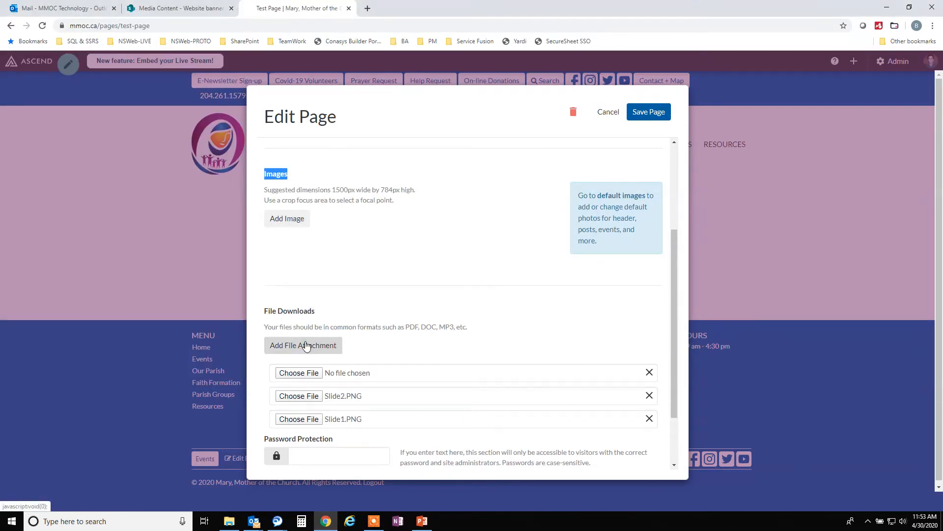
left_click(309, 374)
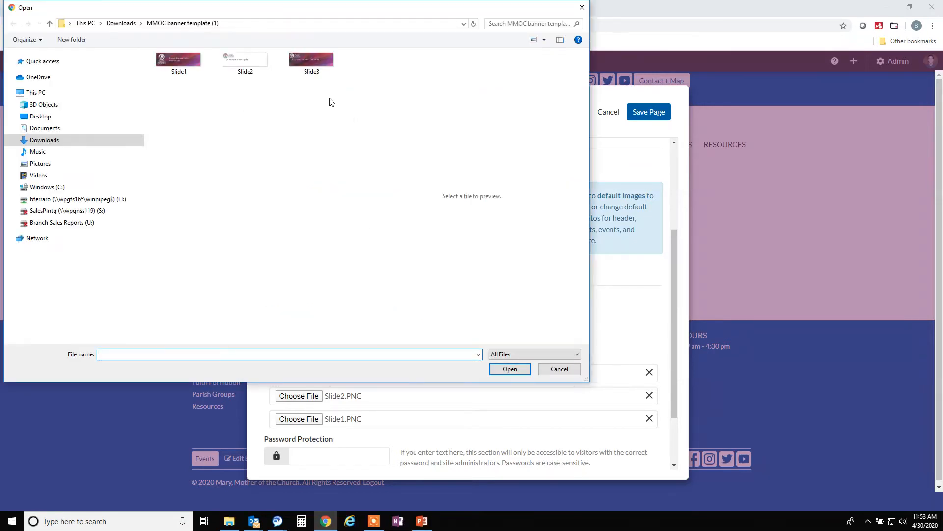
left_click(327, 59)
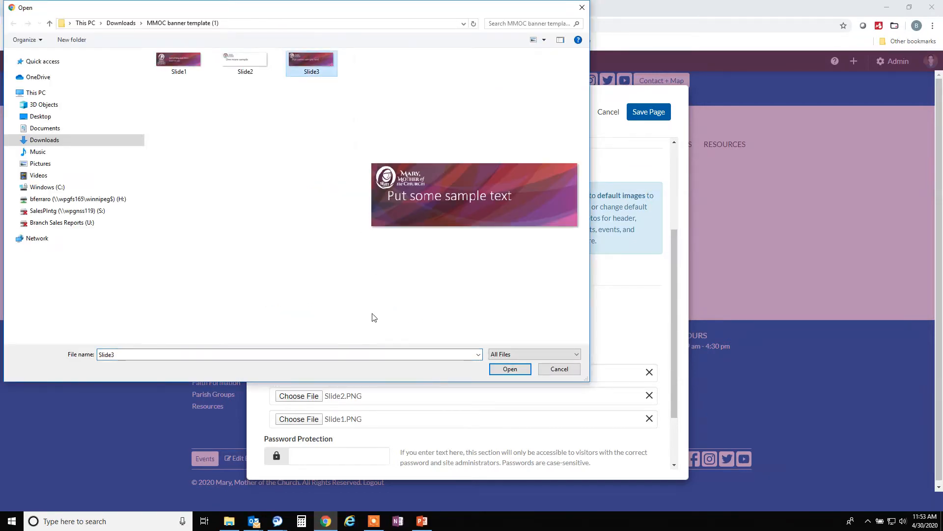
left_click(511, 369)
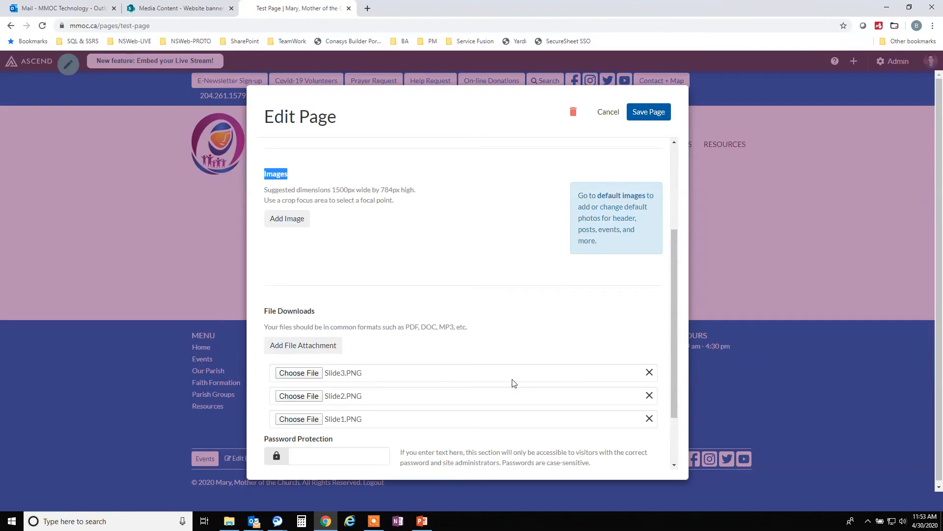
scroll(493, 383, "down", 1)
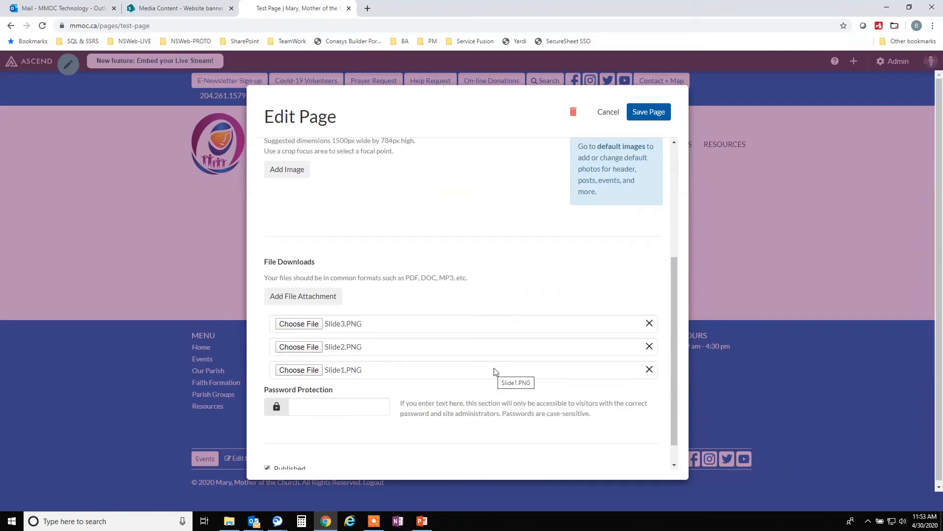
left_click(654, 113)
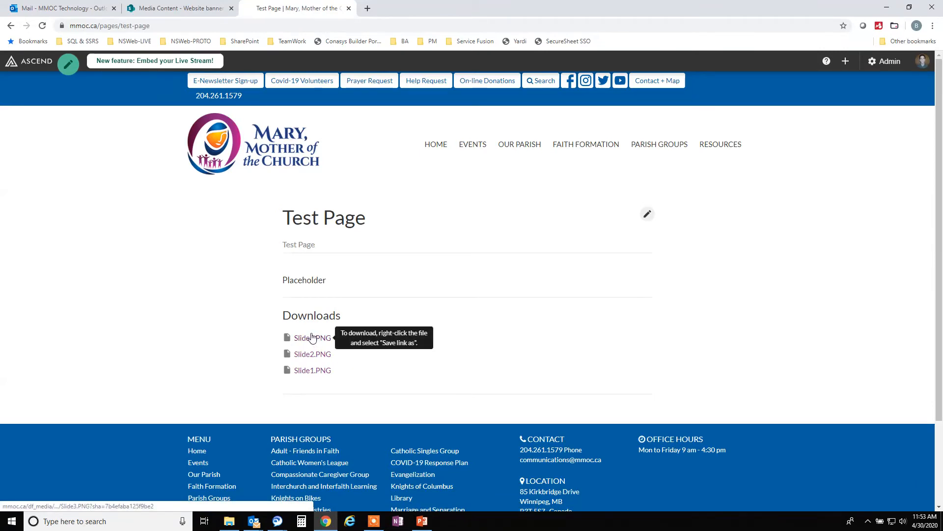
Copy the link address of Slide1.PNG from the page's Downloads list
right_click(306, 373)
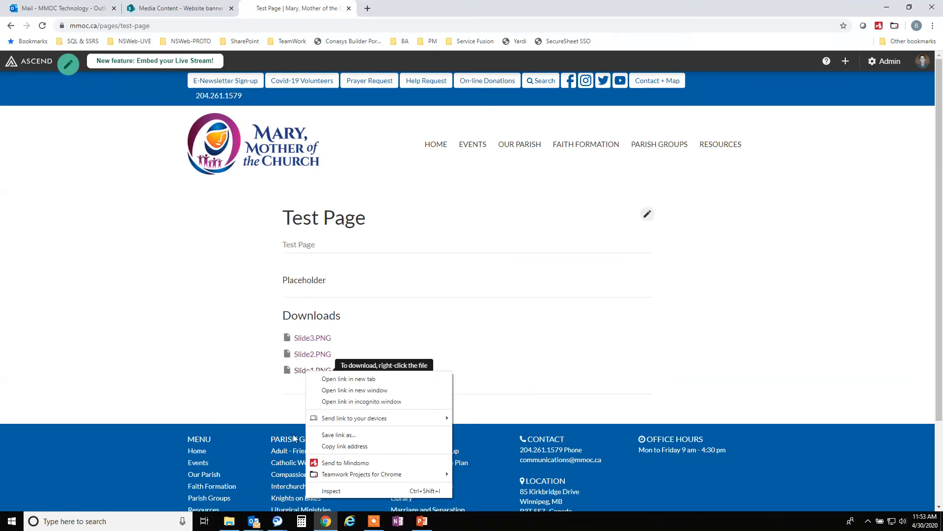
left_click(365, 451)
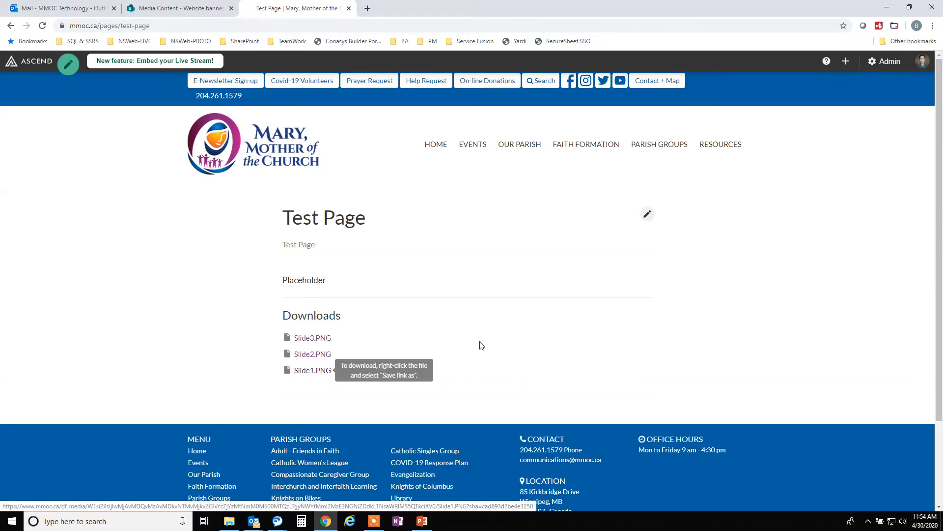
Open the Test Page body text for editing and delete the word Placeholder
left_click(648, 215)
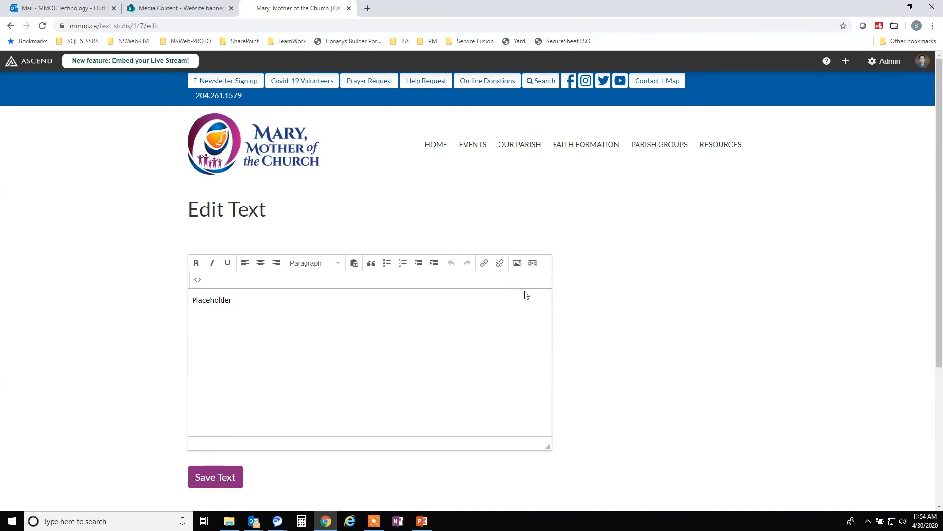
left_click(276, 302)
key("BackSpace")
key("BackSpace")
key("BackSpace")
key("BackSpace")
key("BackSpace")
key("BackSpace")
key("BackSpace")
key("BackSpace")
key("BackSpace")
key("BackSpace")
Insert an image into the page text, using the copied Slide1.PNG link as its source
left_click(517, 264)
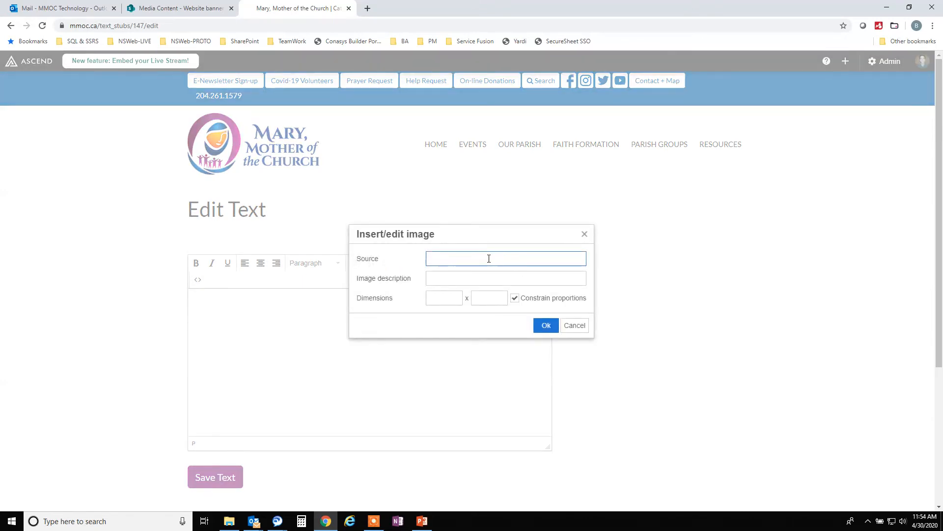
right_click(489, 259)
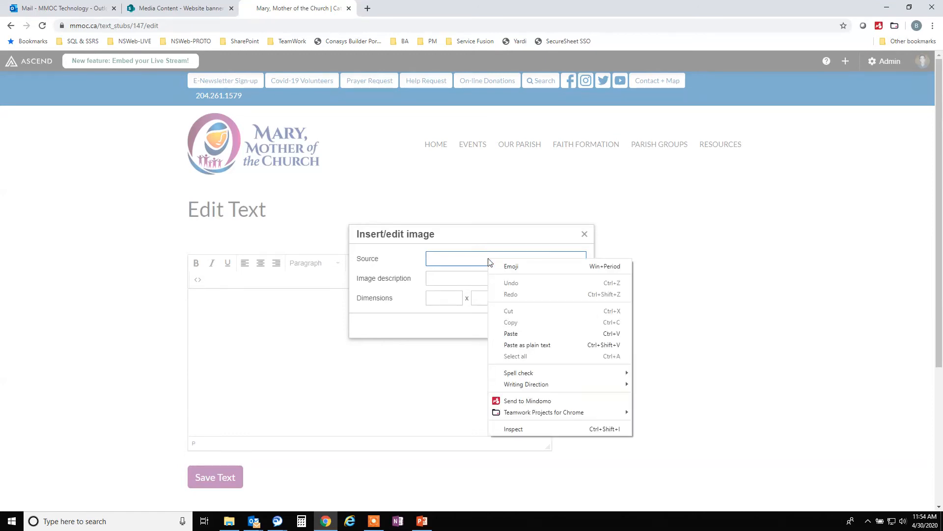
left_click(511, 333)
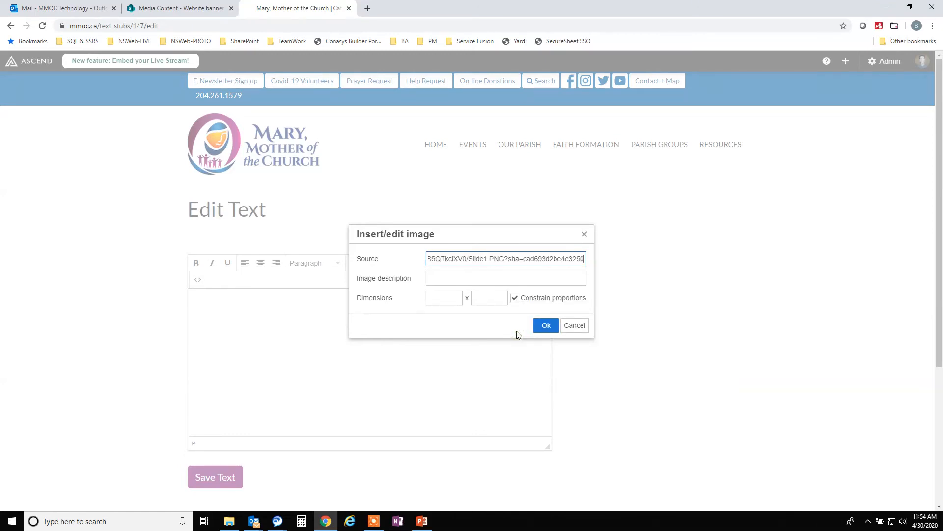
left_click(544, 326)
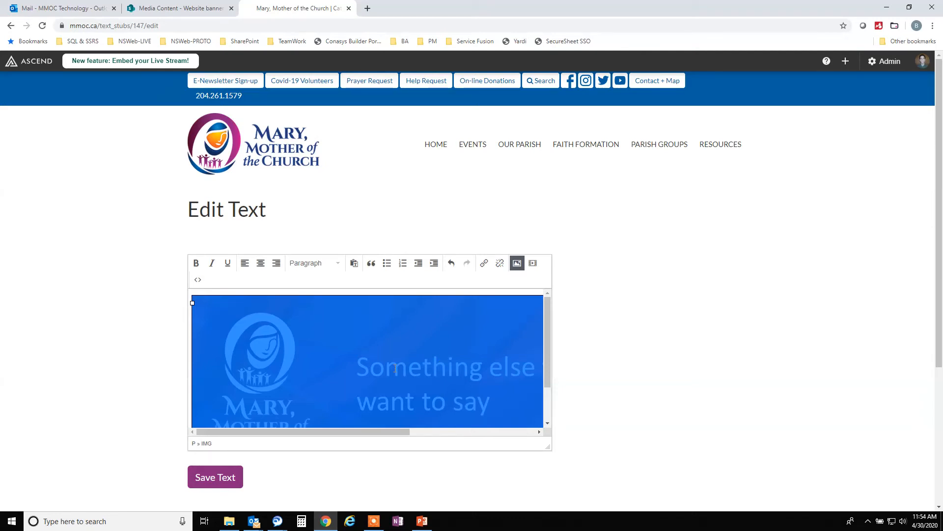
Add an empty line below the inserted banner image and save the text
scroll(359, 364, "down", 2)
scroll(360, 360, "up", 2)
key("Right")
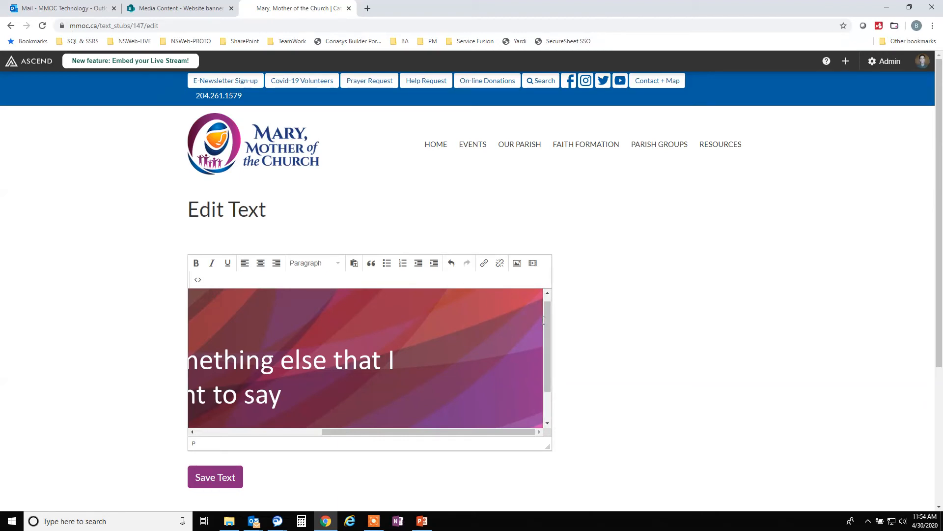
key("Return")
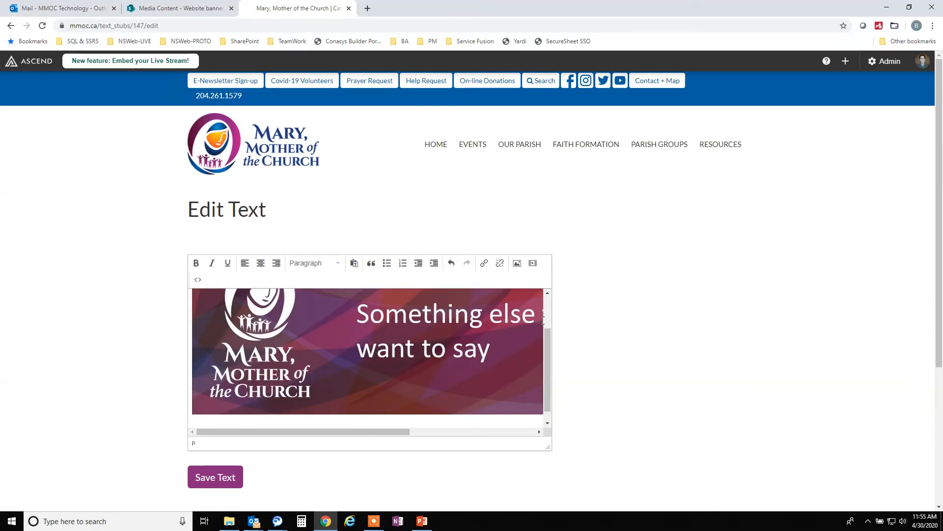
left_click(225, 479)
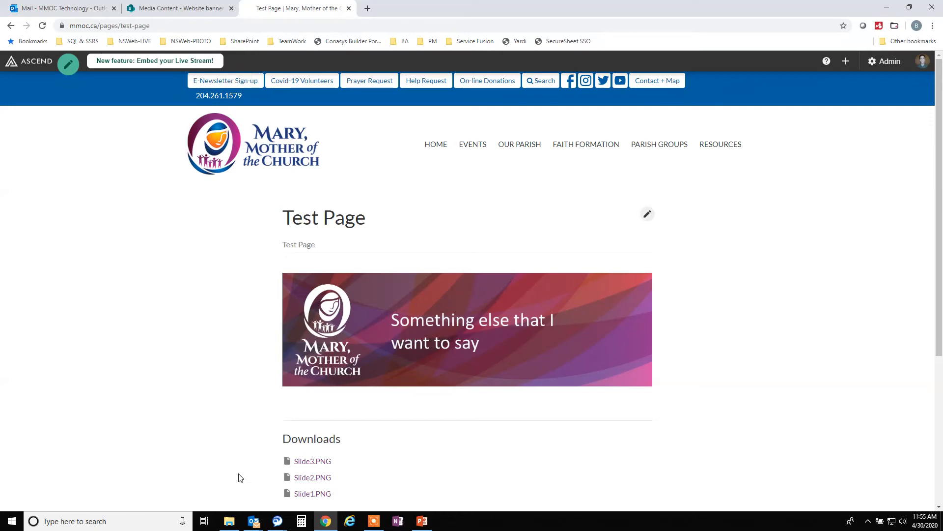
Copy the link address of Slide2.PNG from the Downloads list and open the Test Page body text for editing below the banner
right_click(310, 480)
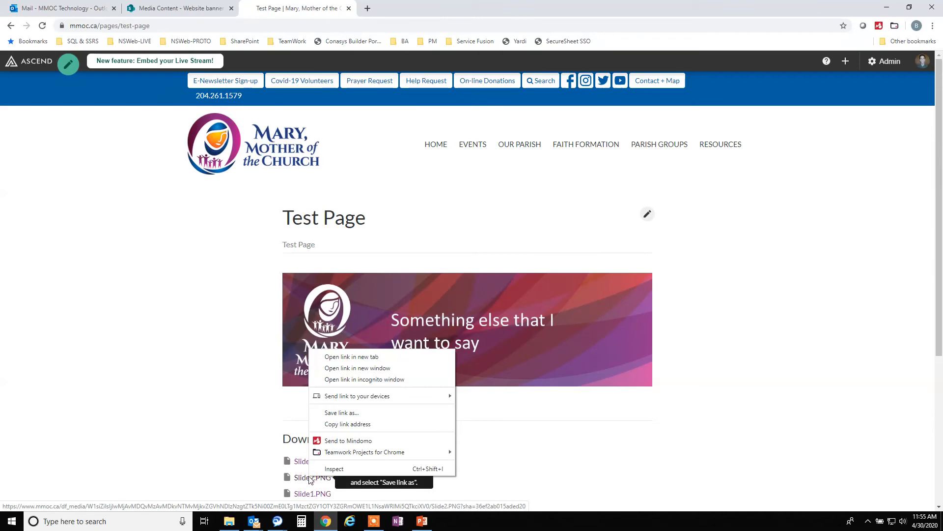
left_click(337, 425)
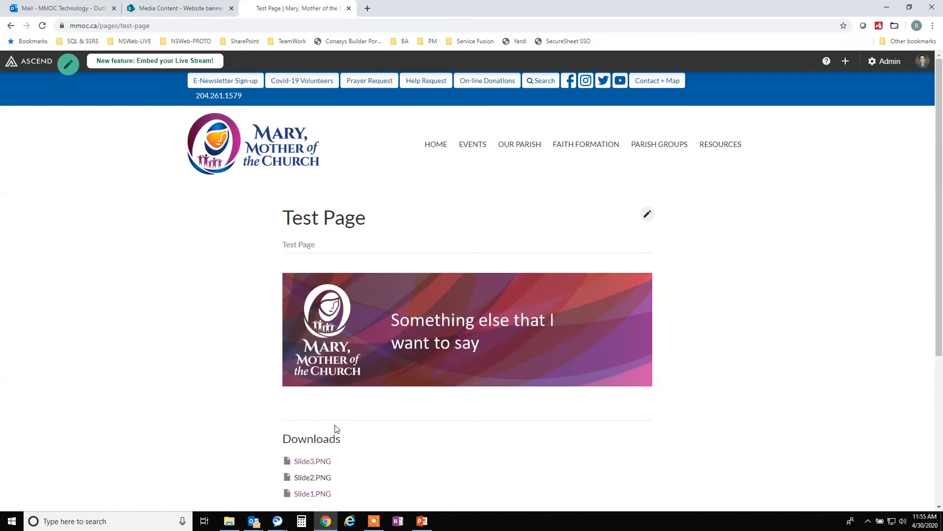
left_click(648, 215)
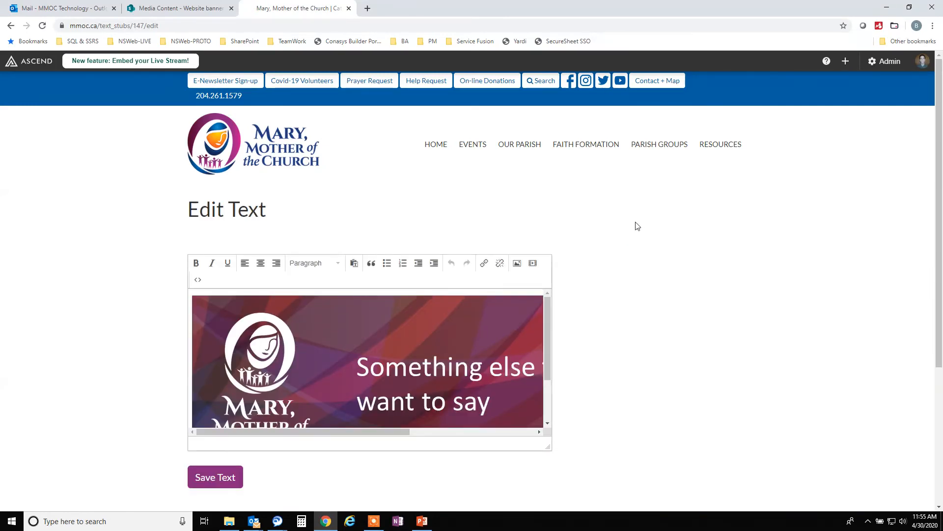
scroll(461, 374, "down", 2)
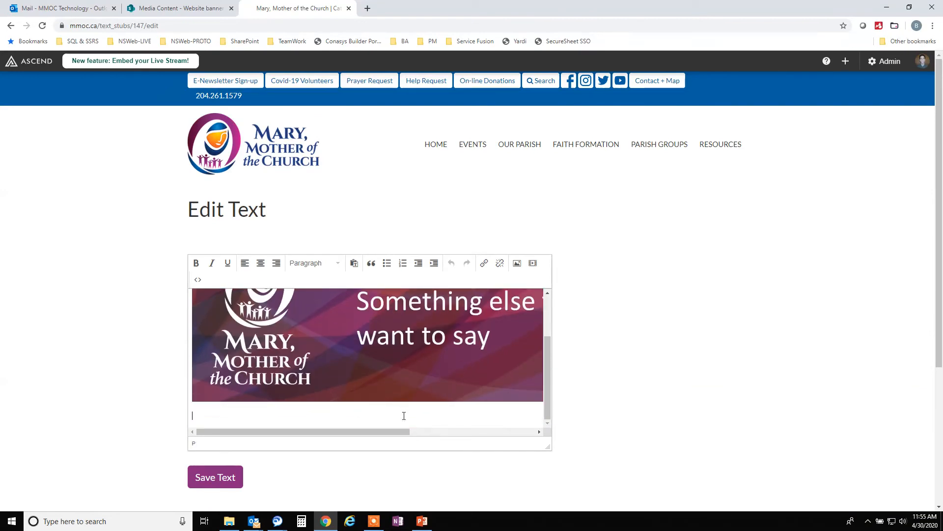
right_click(256, 413)
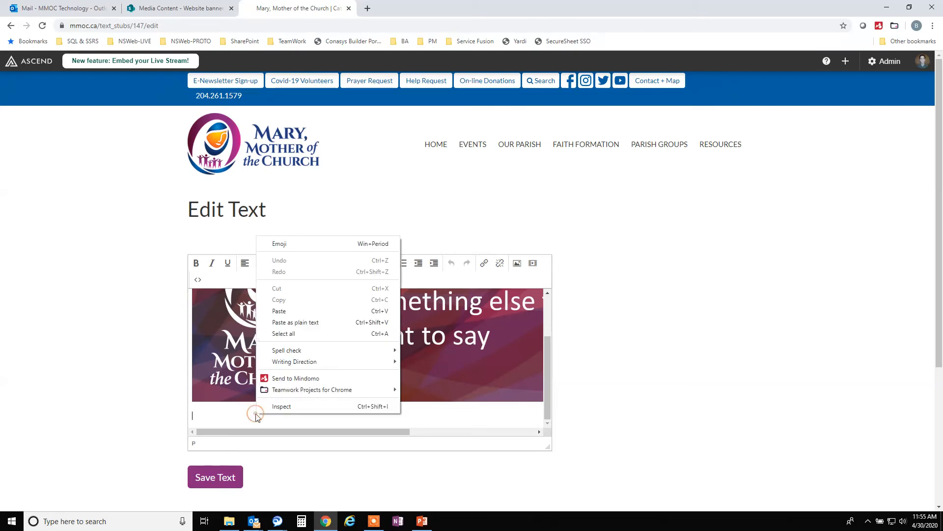
left_click(307, 310)
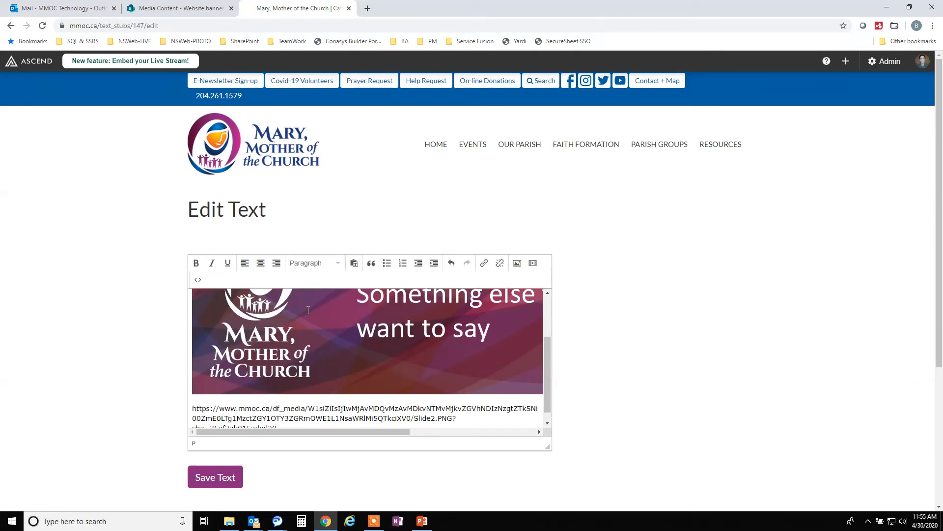
key("BackSpace")
key("BackSpace")
key("BackSpace")
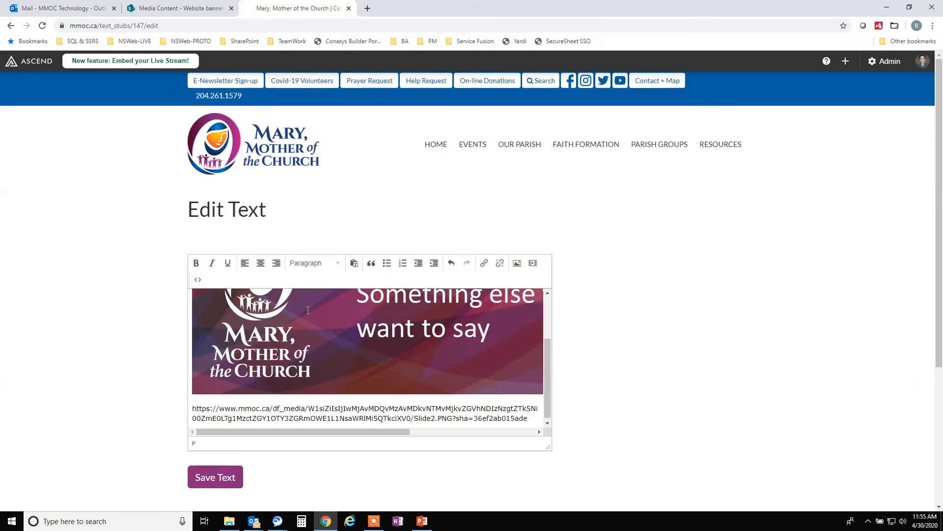
key("shift+Home")
key("BackSpace")
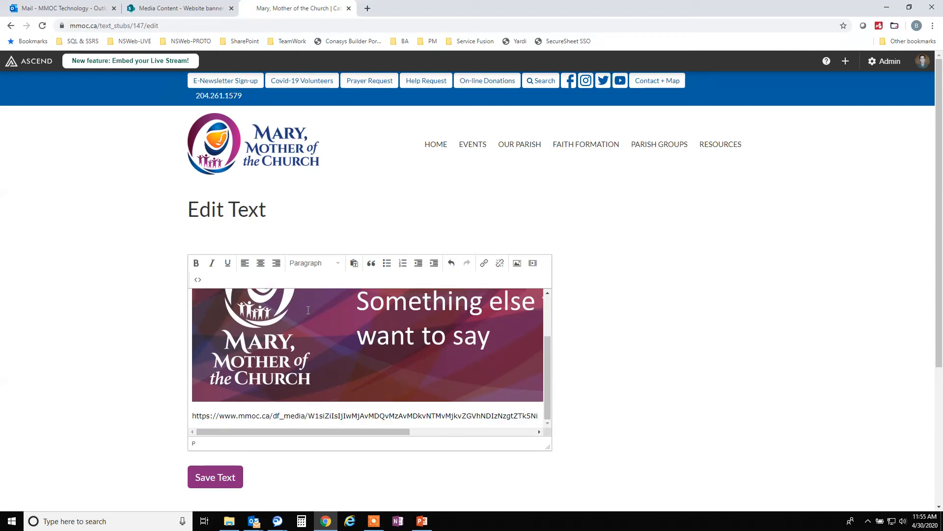
key("shift+Home")
key("BackSpace")
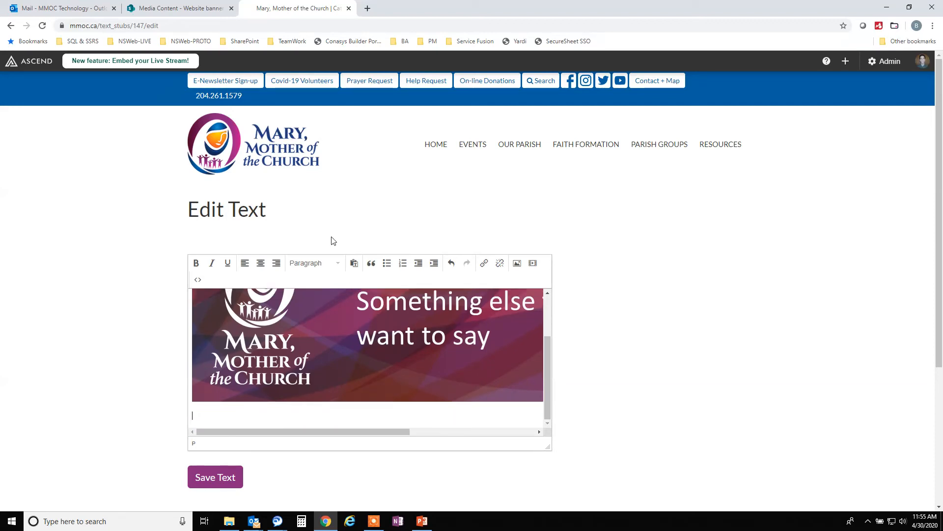
Insert an image below the first banner using the copied Slide2.PNG link as its source, and save the text
left_click(520, 264)
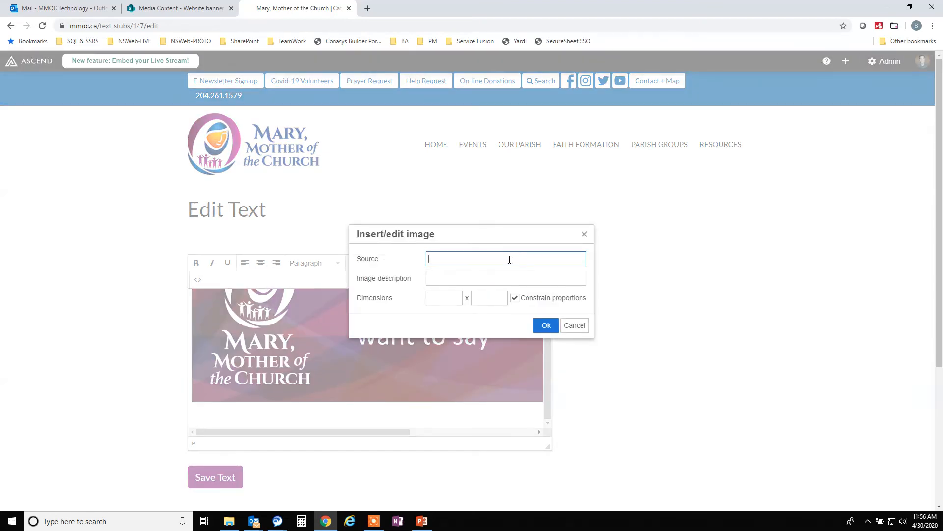
key("ctrl+v")
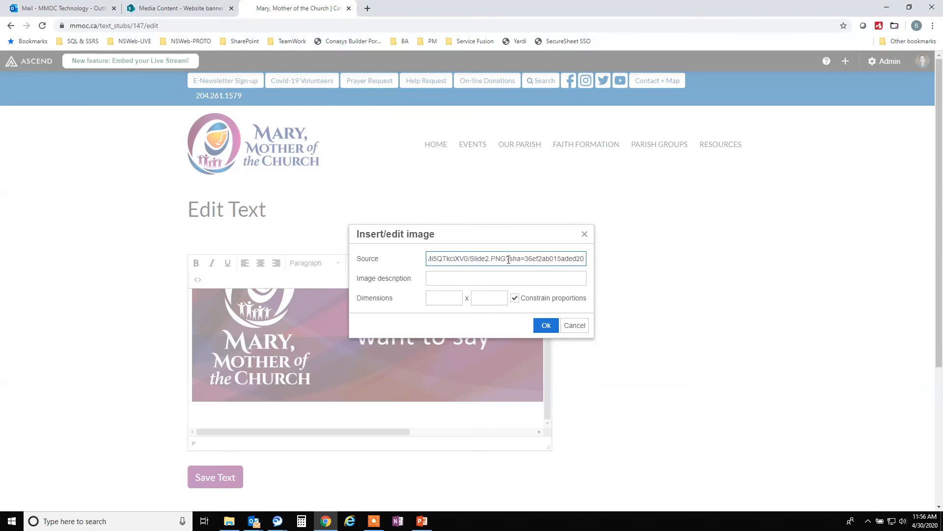
left_click(550, 327)
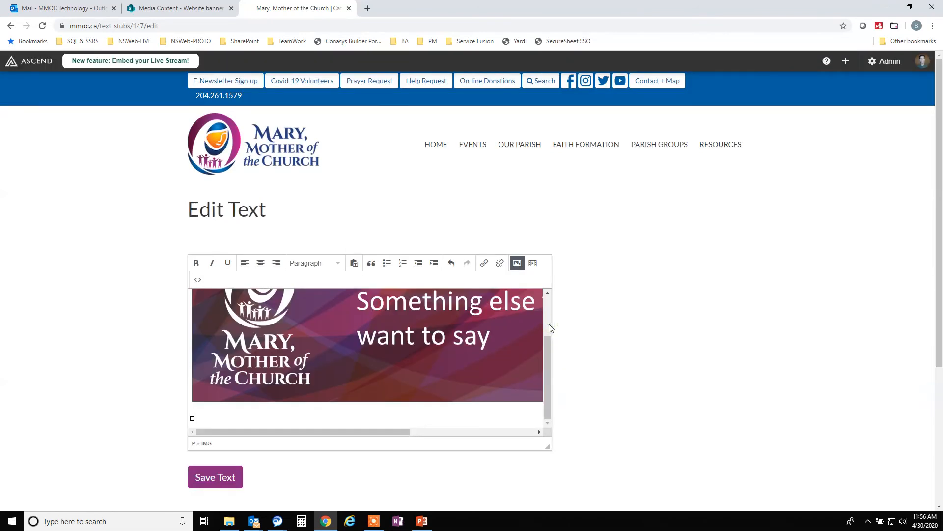
scroll(410, 376, "down", 2)
scroll(410, 376, "down", 3)
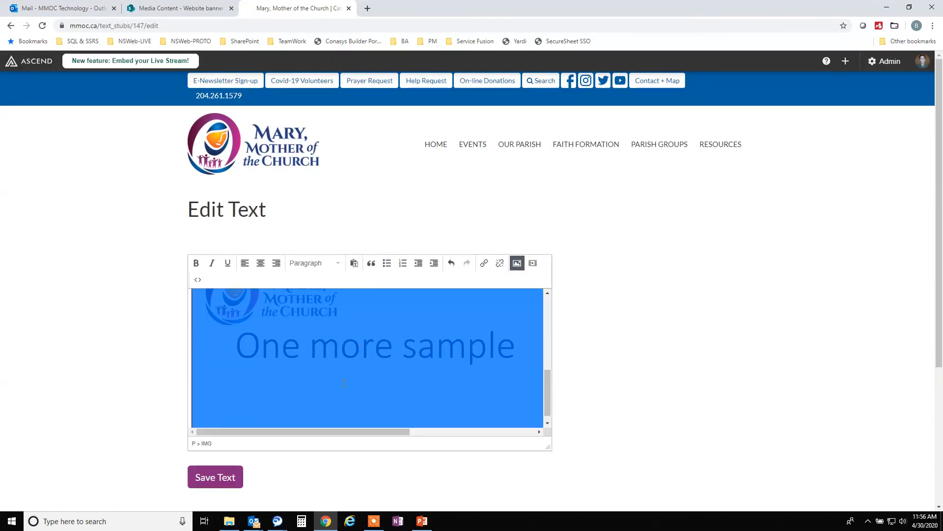
left_click(219, 479)
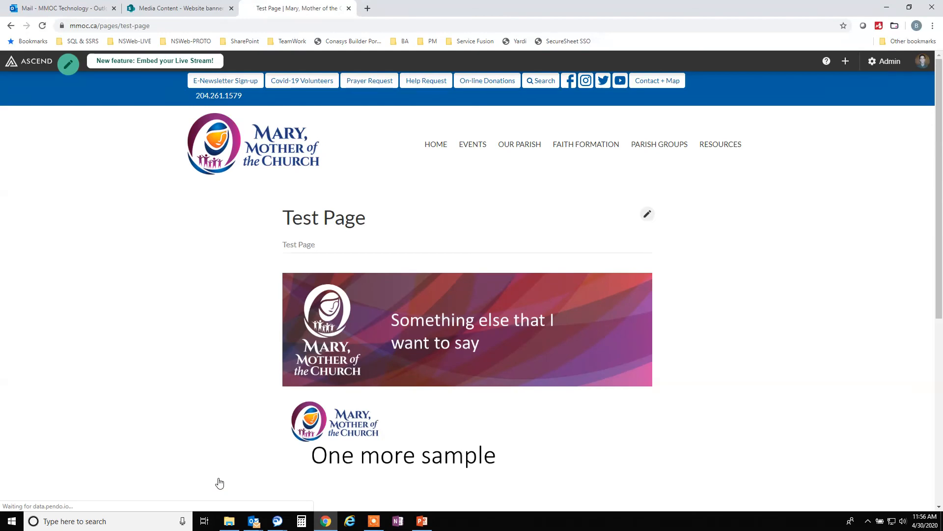
Copy the link address of Slide3.PNG from the page's Downloads list
scroll(443, 345, "down", 5)
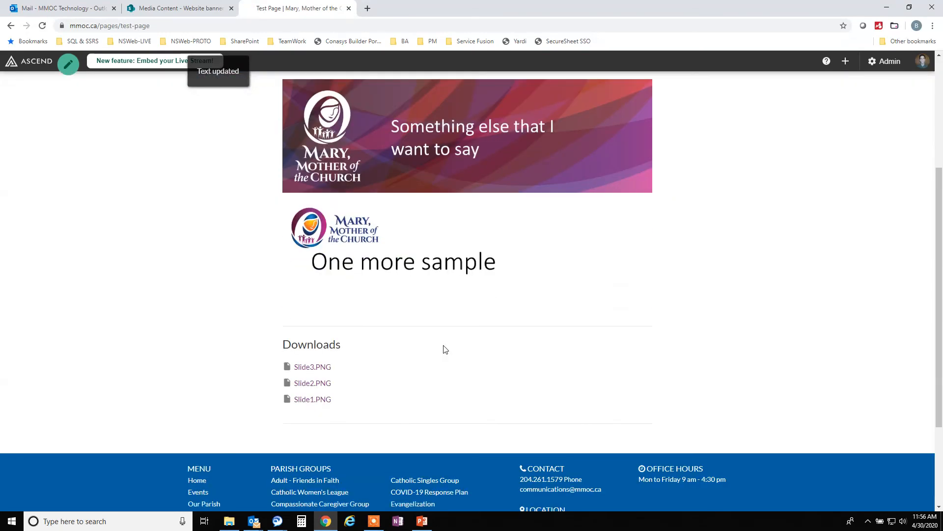
right_click(309, 317)
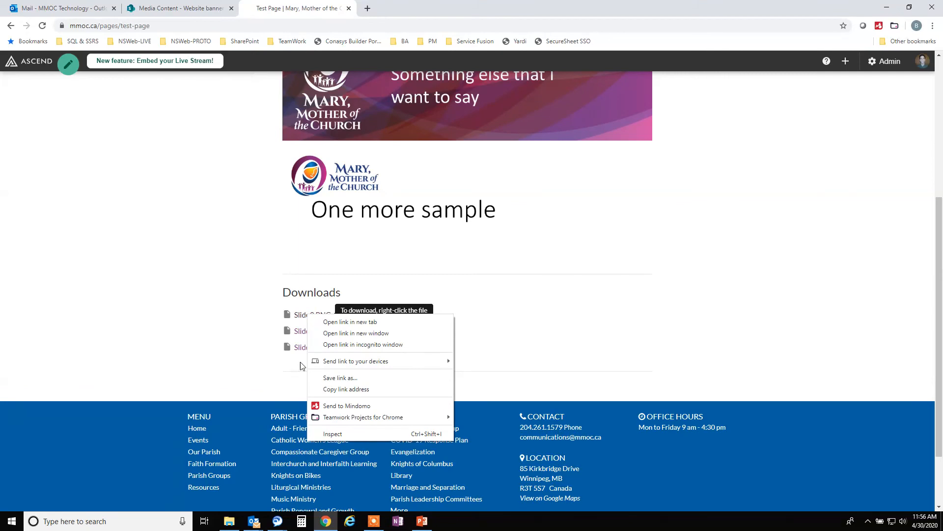
left_click(331, 390)
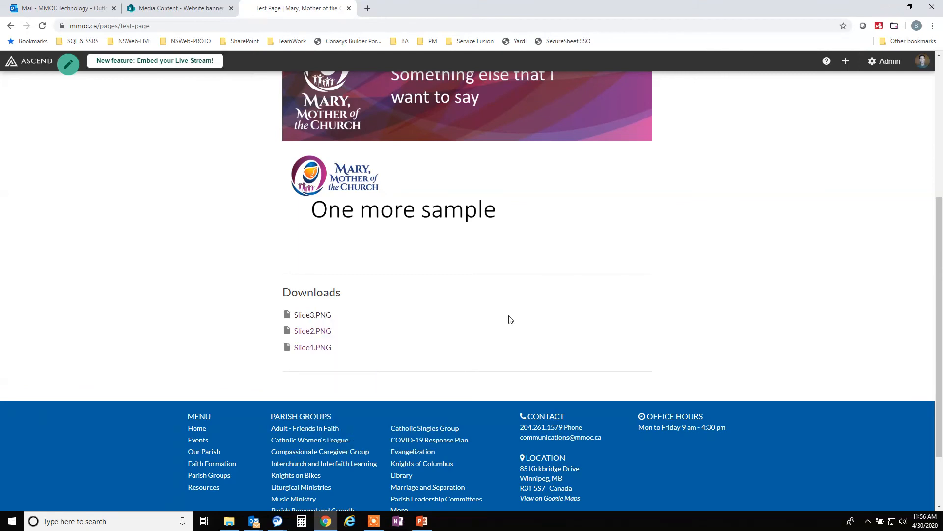
scroll(508, 320, "up", 5)
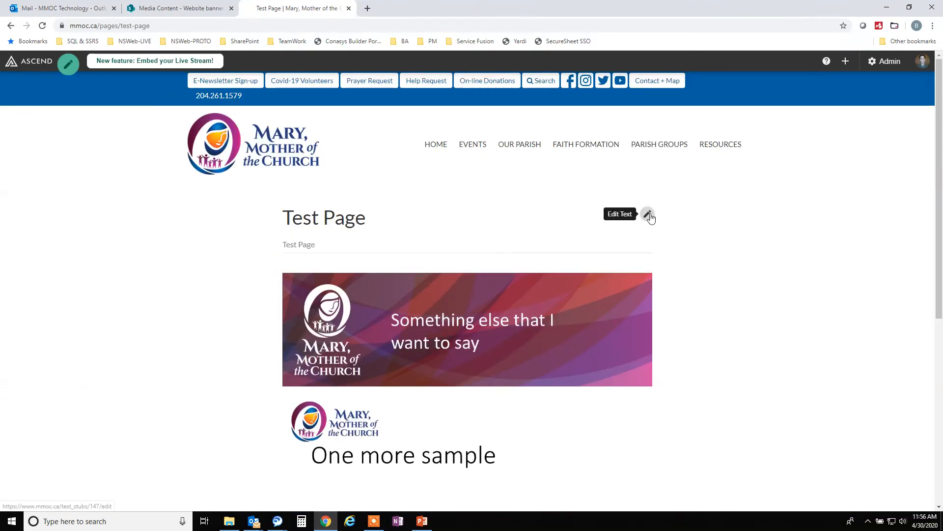
Reopen the Test Page body text for editing and add an empty line below the "One more sample" banner
left_click(647, 212)
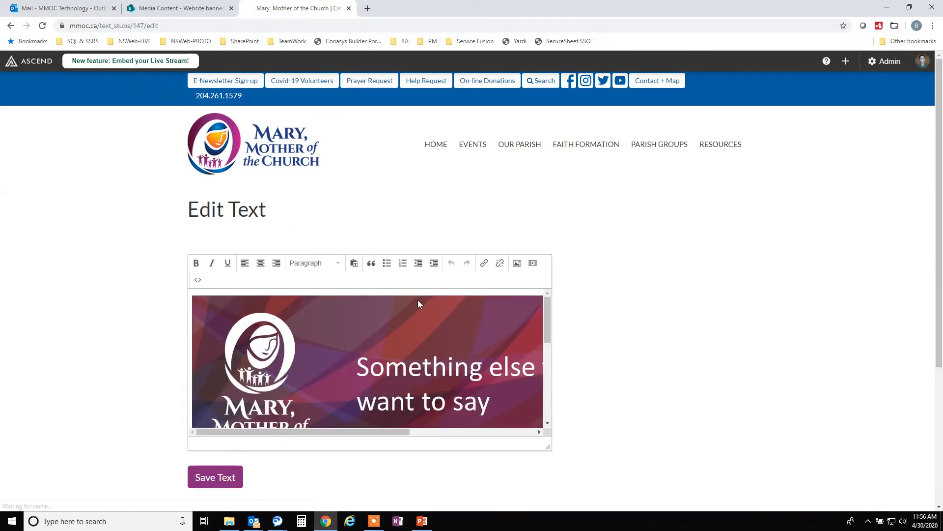
scroll(420, 322, "down", 5)
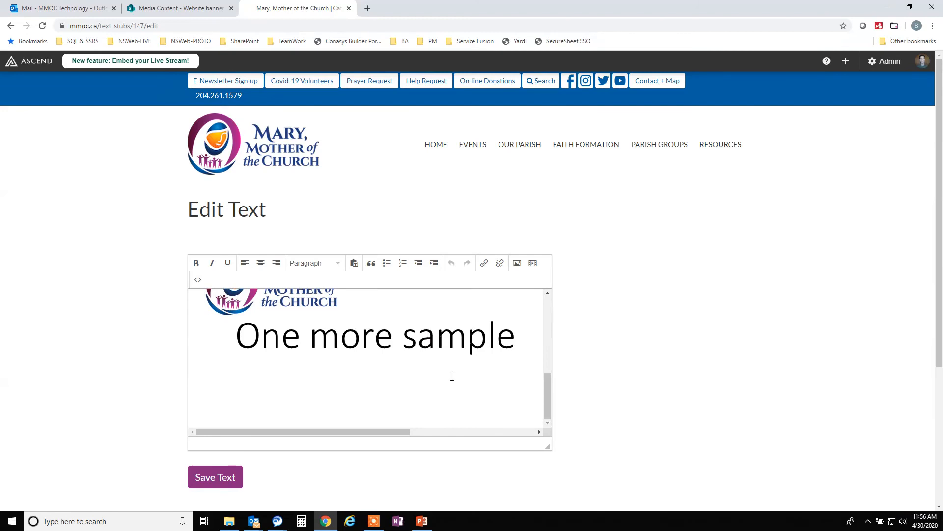
scroll(447, 368, "down", 1)
left_click(430, 326)
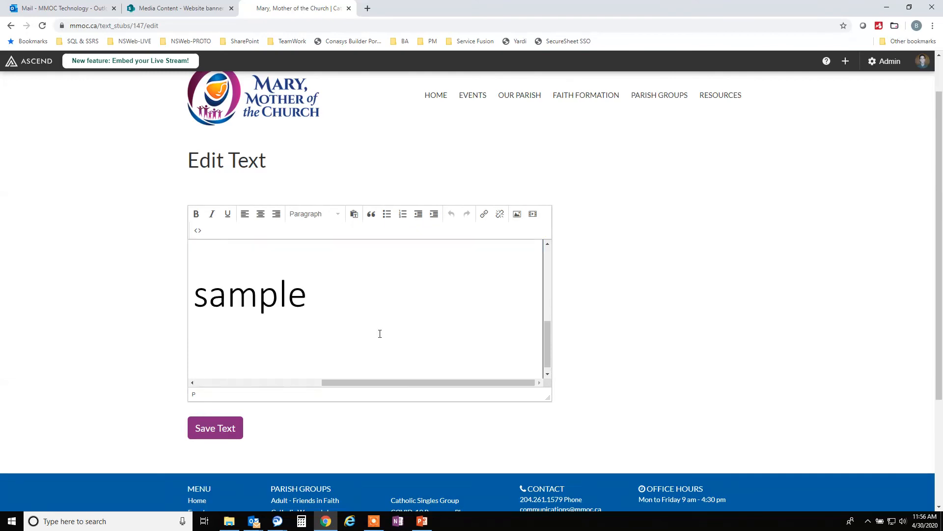
key("Delete")
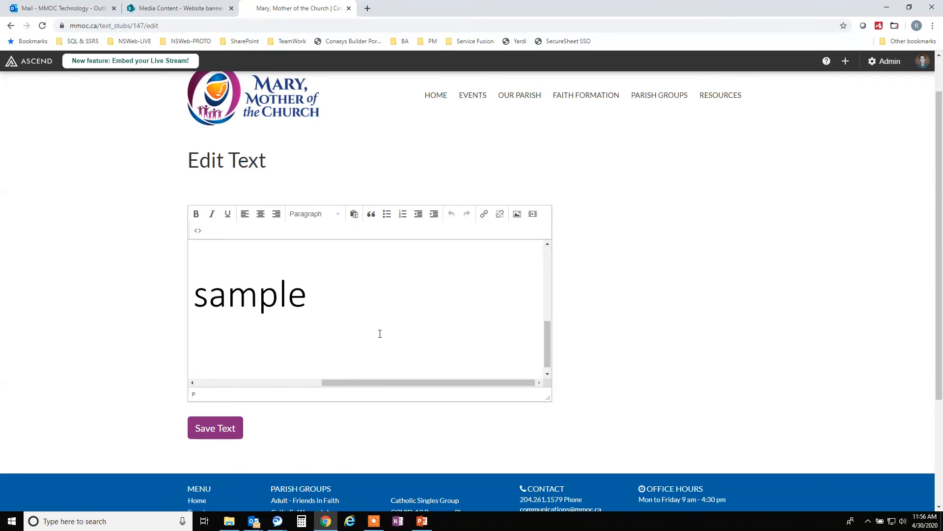
key("Return")
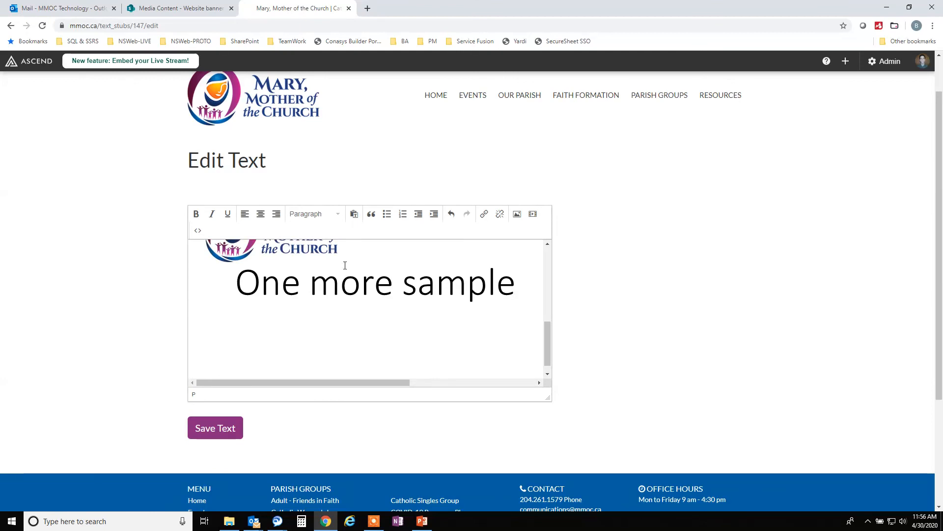
scroll(287, 345, "down", 1)
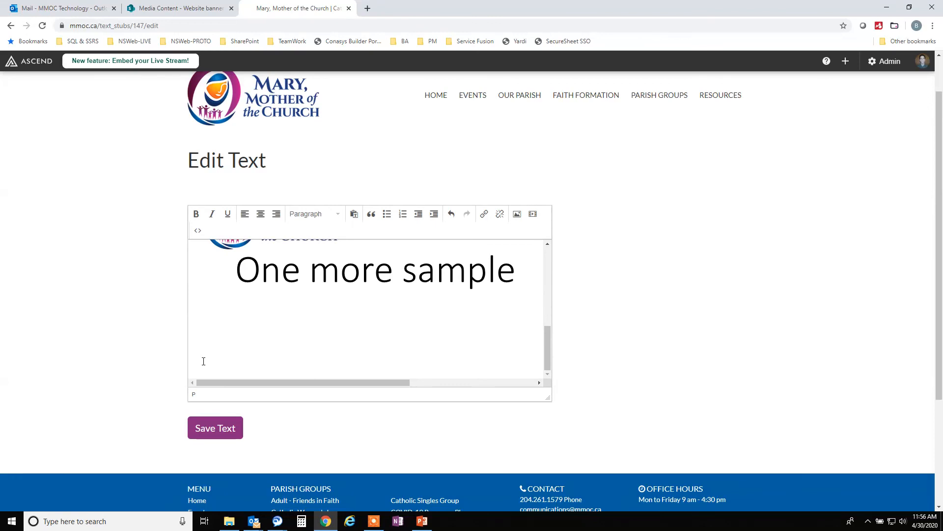
Insert an image on the new line using the copied Slide3.PNG link as its source, save the text and review the page
left_click(517, 216)
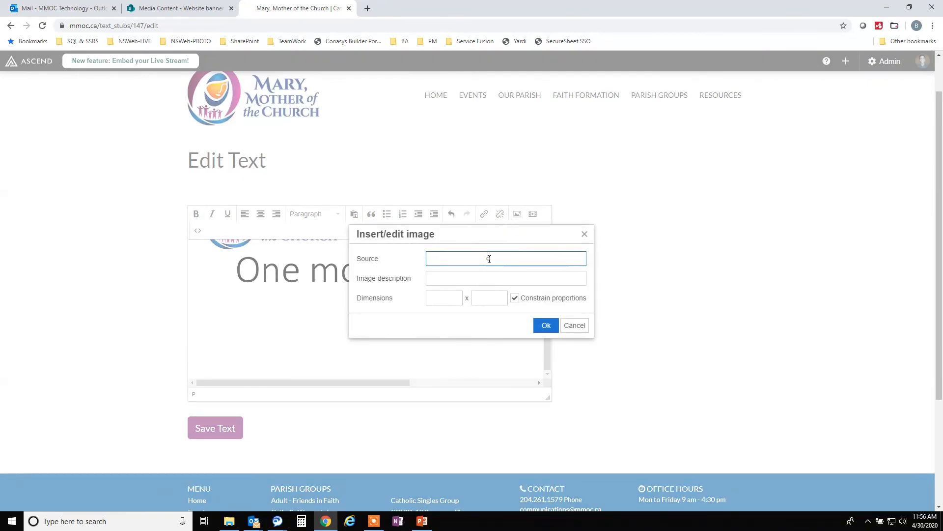
key("ctrl+v")
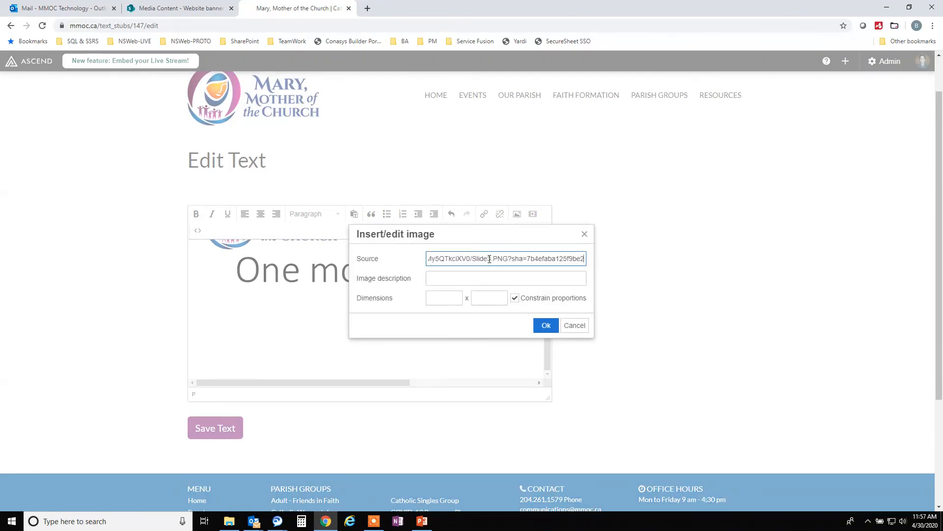
left_click(544, 326)
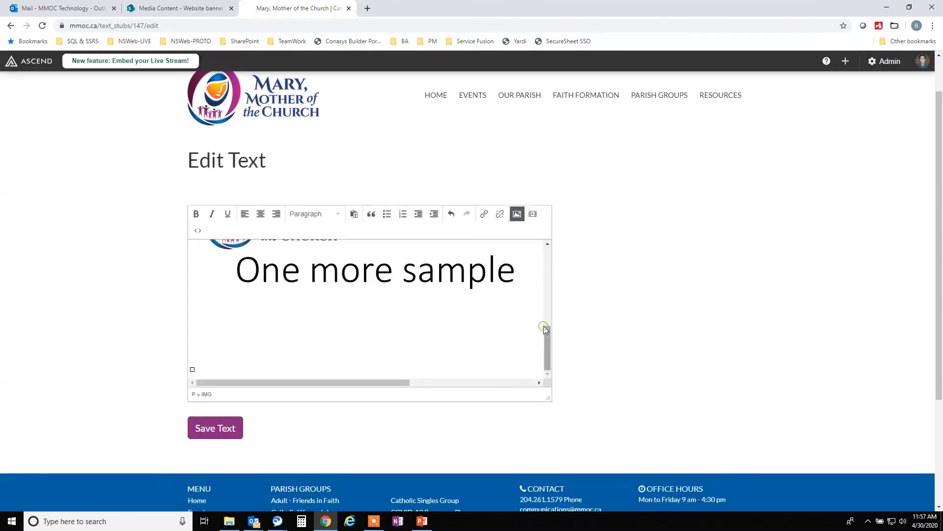
scroll(471, 329, "down", 3)
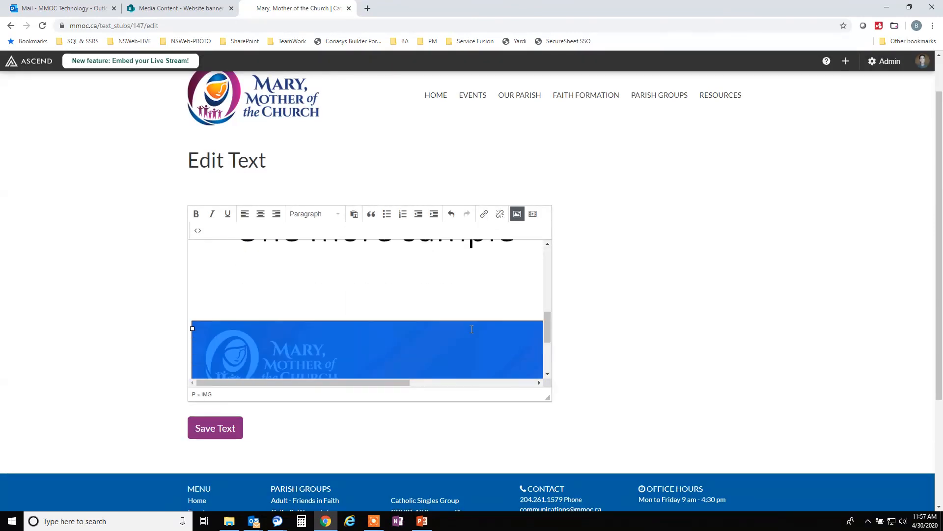
scroll(471, 330, "down", 1)
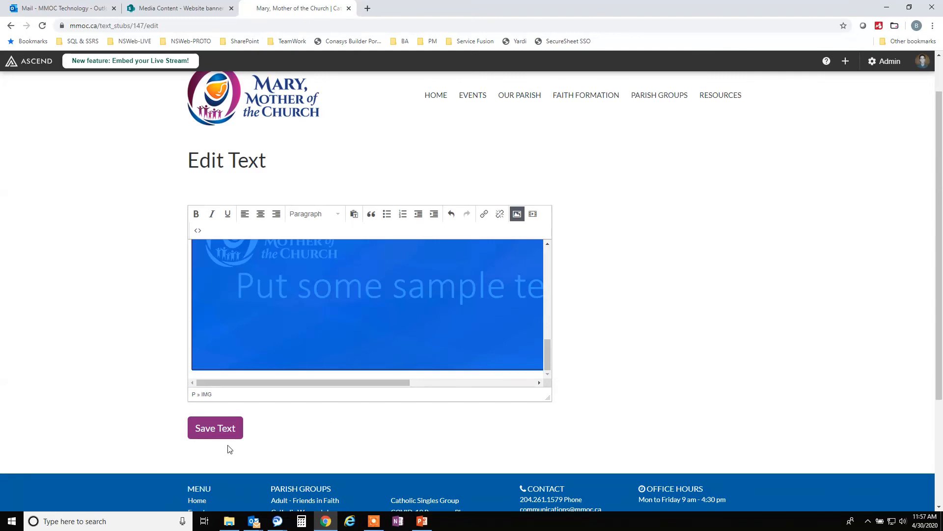
left_click(210, 431)
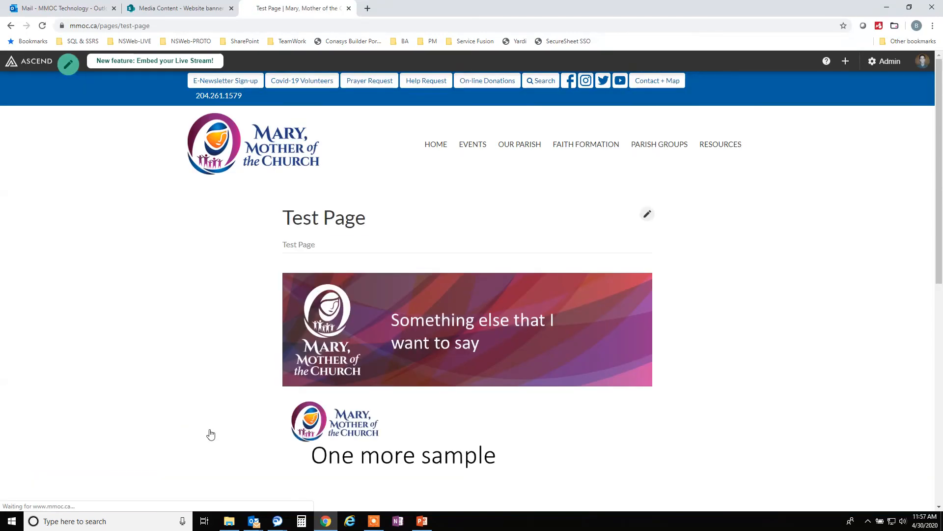
scroll(476, 408, "down", 1)
scroll(477, 406, "down", 2)
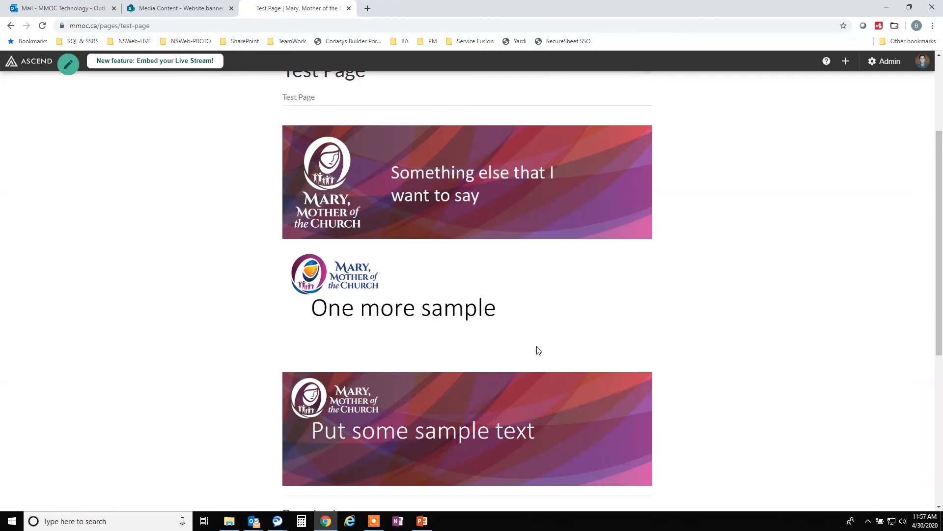
scroll(539, 350, "down", 3)
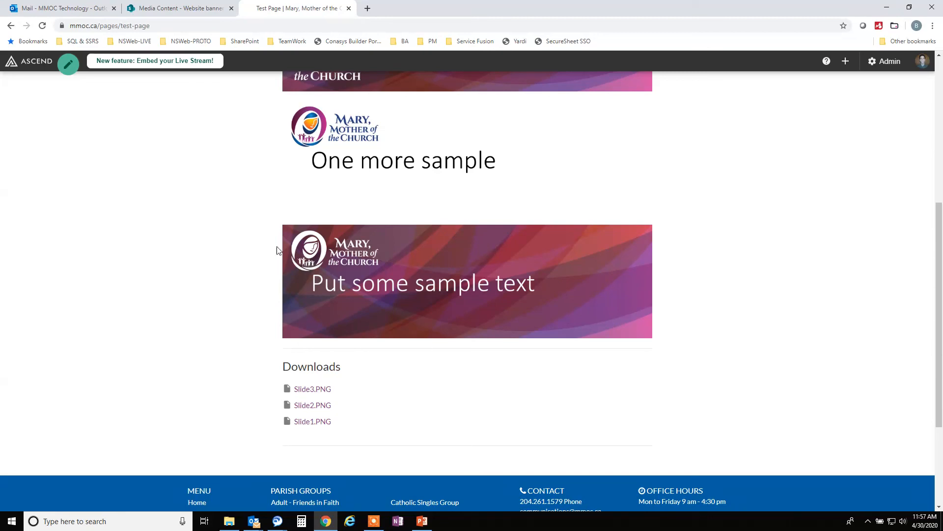
Remove Slide3.PNG, Slide2.PNG and Slide1.PNG from the Test Page's file downloads, save the page and review its banners
left_click(69, 68)
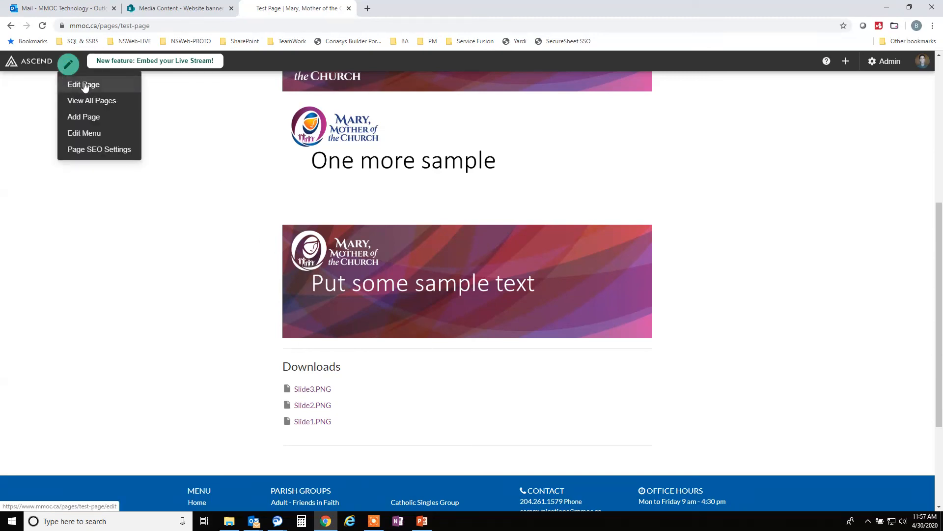
left_click(84, 85)
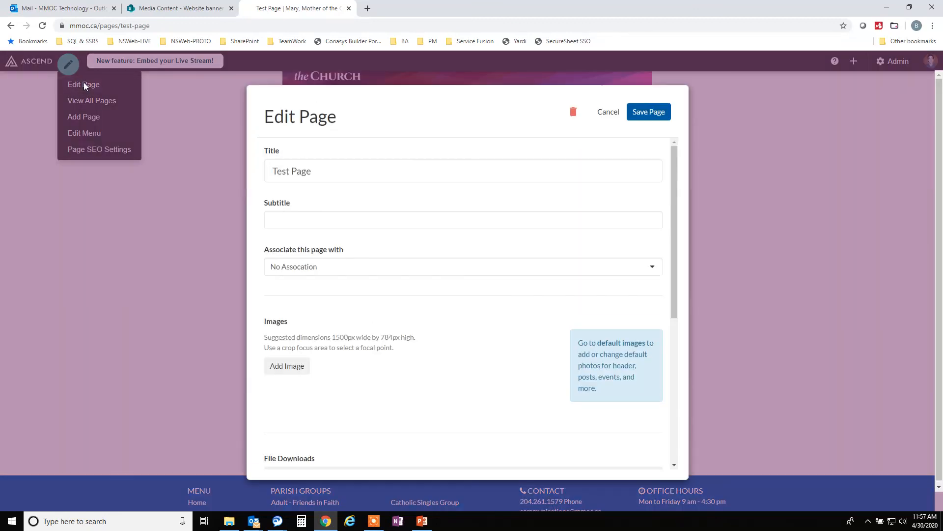
scroll(332, 287, "down", 5)
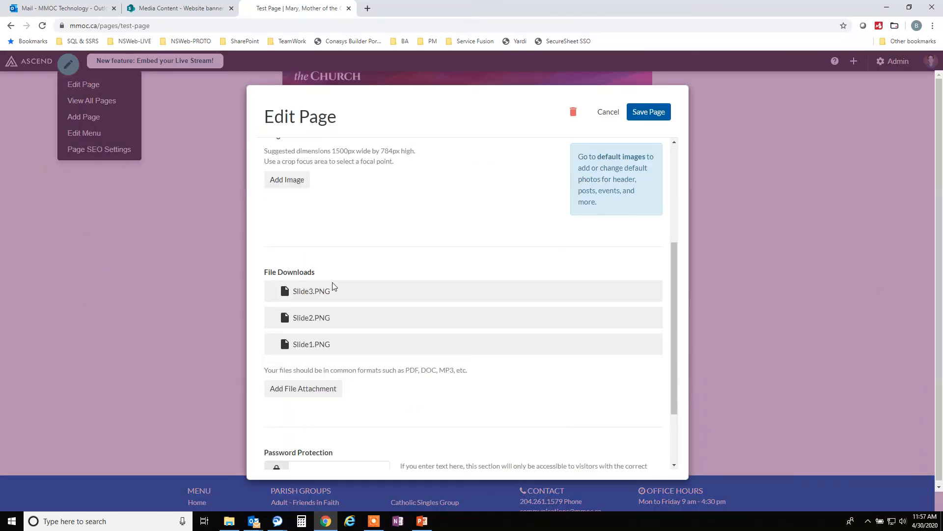
mouse_move(526, 236)
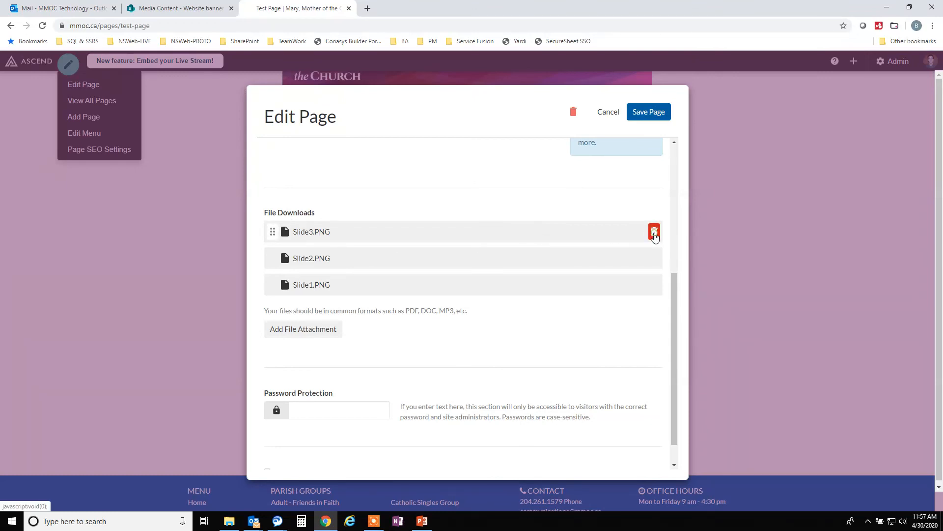
left_click(655, 236)
left_click(654, 258)
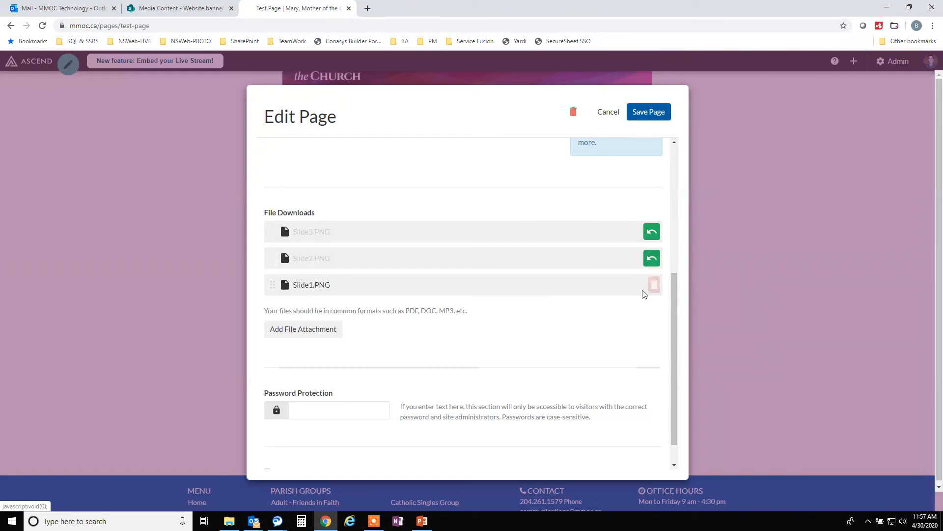
left_click(654, 285)
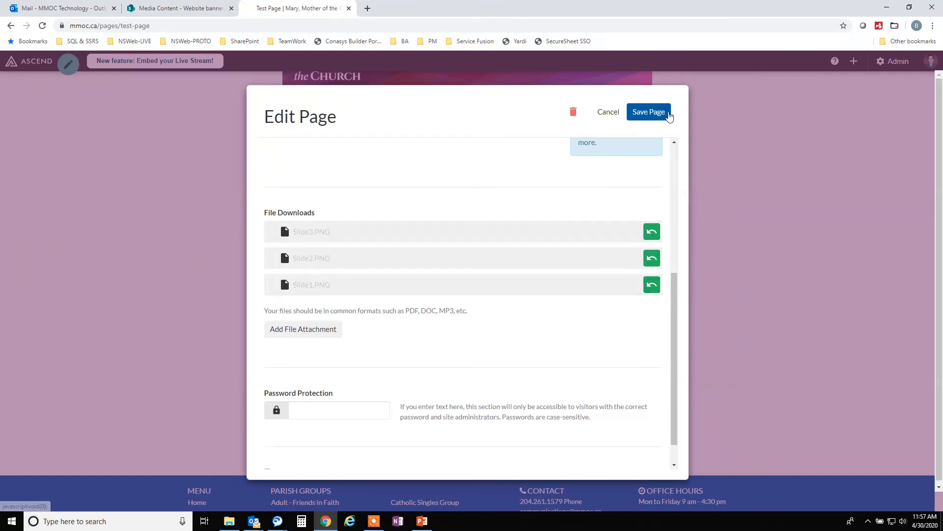
left_click(663, 114)
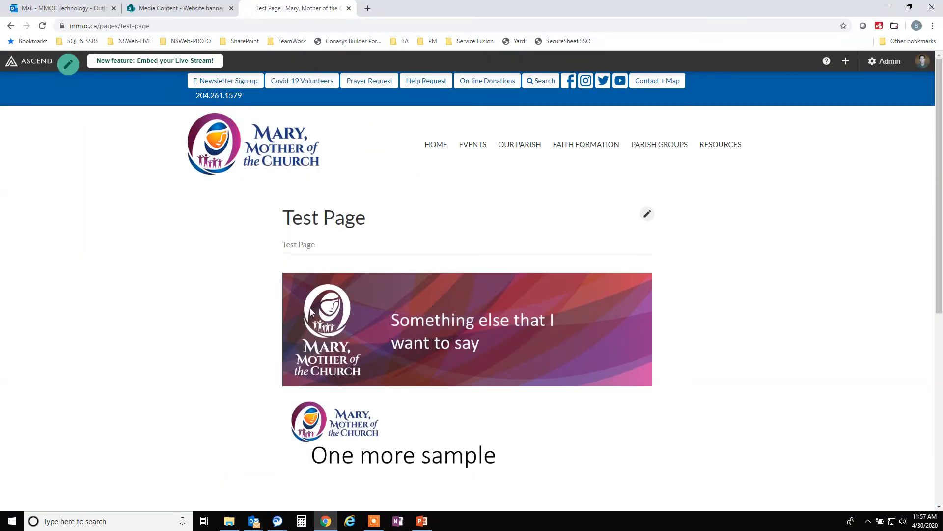
scroll(481, 366, "down", 1)
scroll(481, 366, "down", 5)
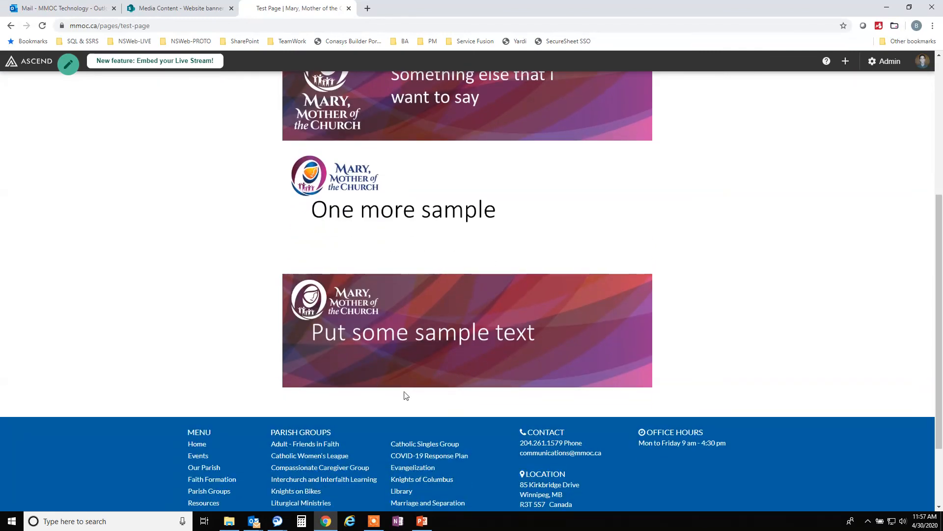
scroll(406, 396, "up", 2)
scroll(404, 395, "up", 1)
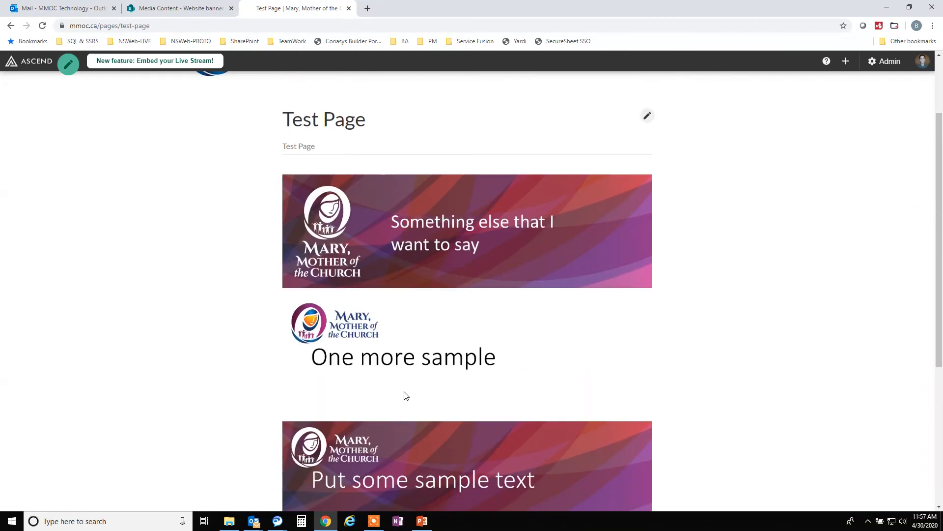